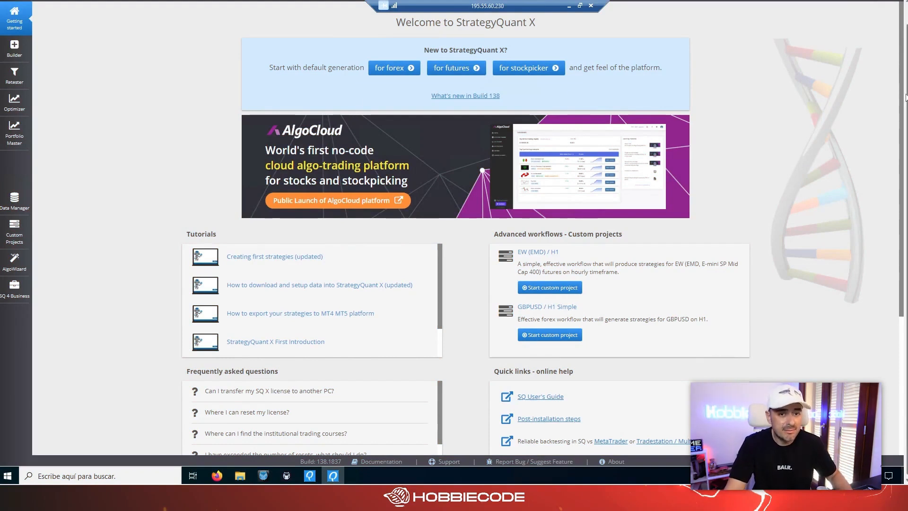
Open the Builder's full settings and choose the simple (default) strategy type.
left_click(19, 60)
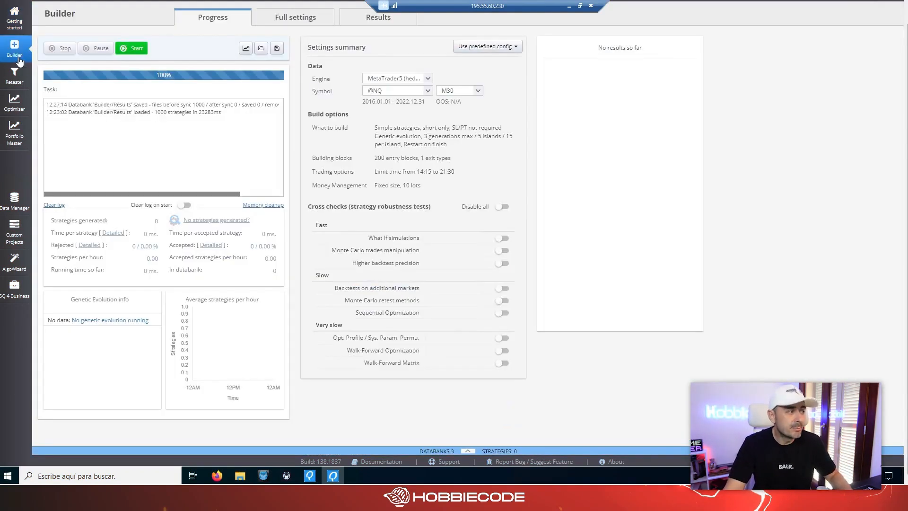
left_click_drag(904, 92, 904, 74)
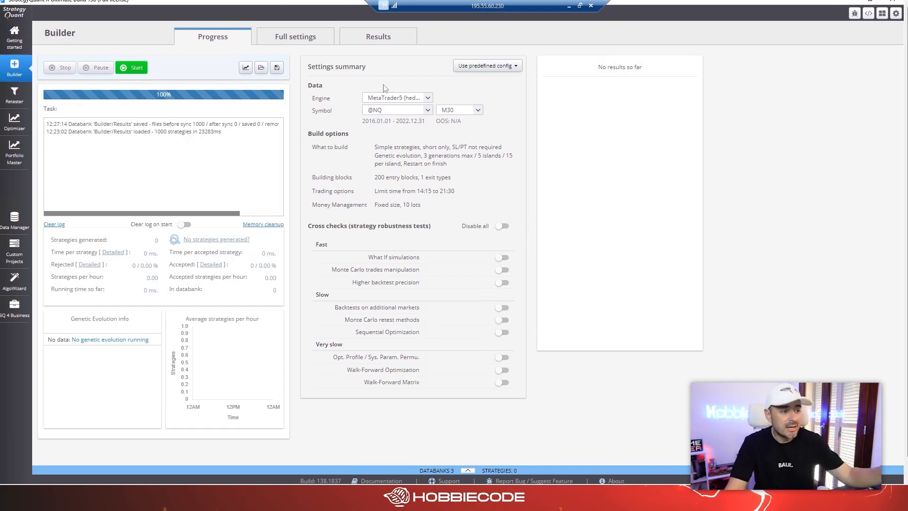
left_click(295, 38)
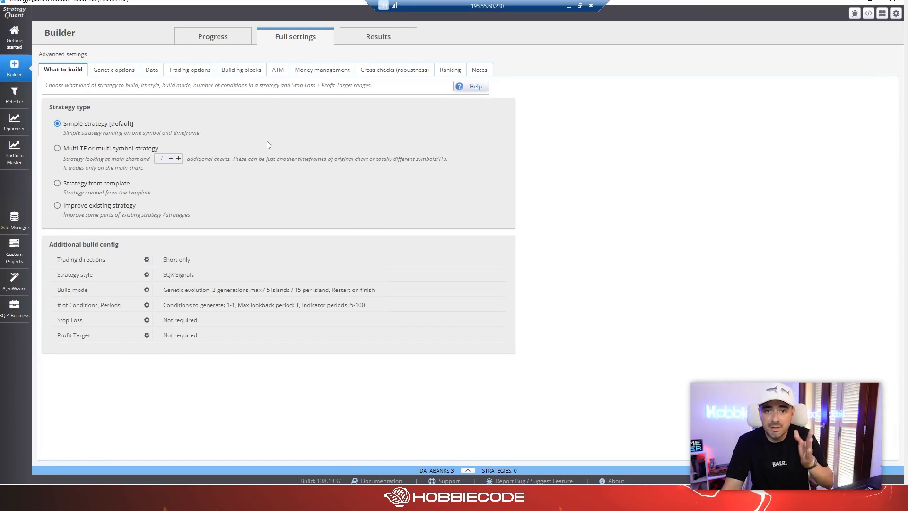
left_click(57, 149)
left_click(59, 124)
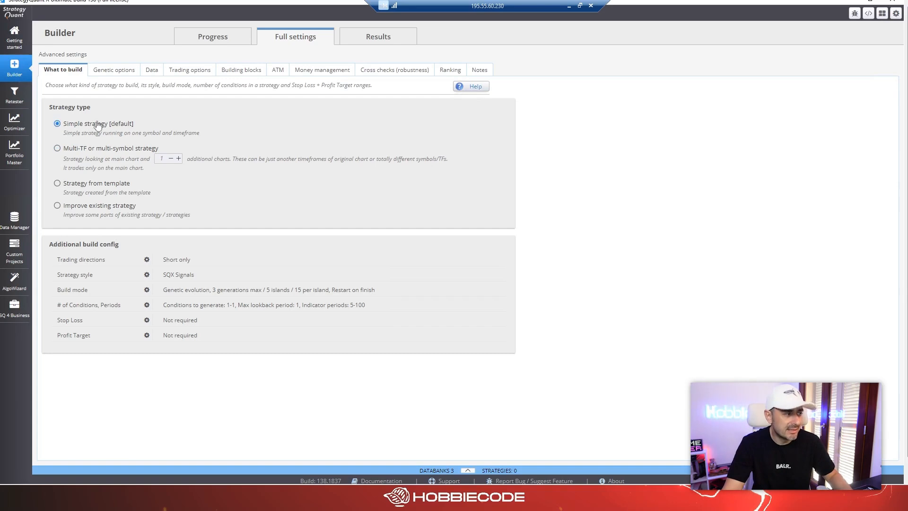
Set the trading directions to Only Long and save the setting.
left_click(146, 261)
left_click(319, 206)
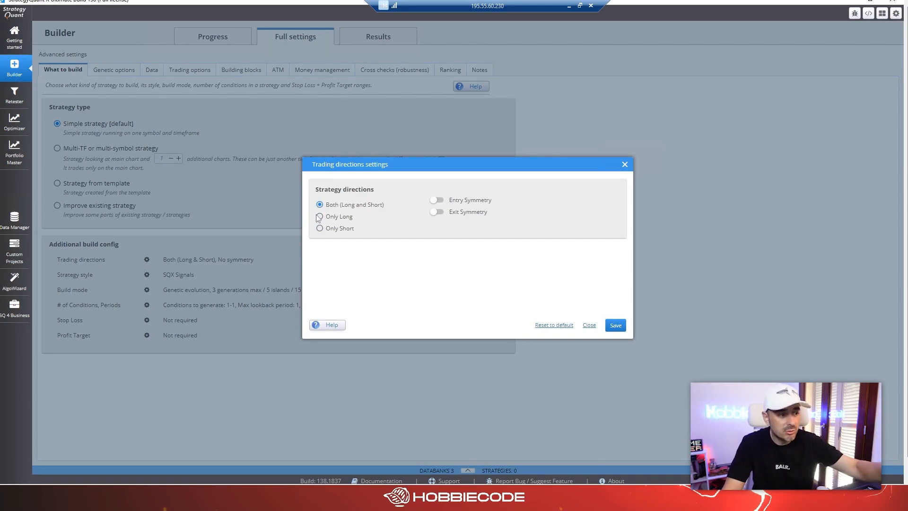
left_click(319, 228)
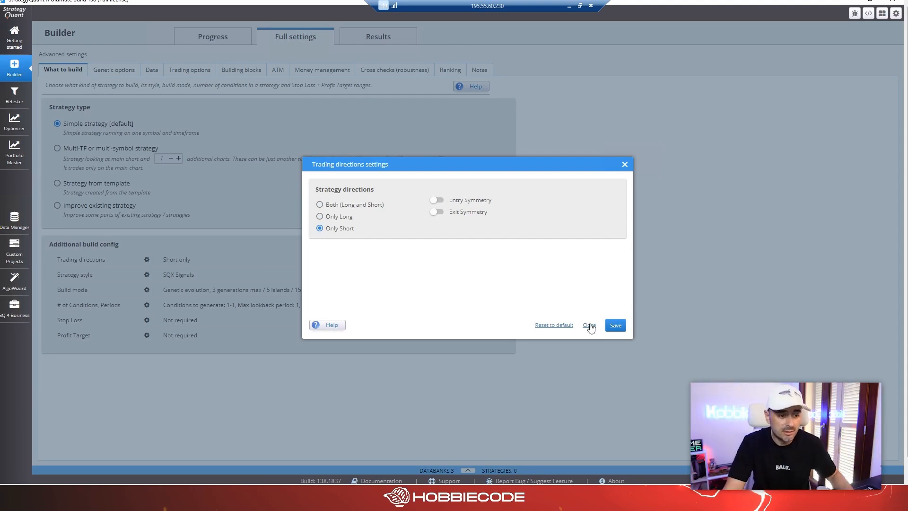
left_click(320, 216)
left_click(615, 325)
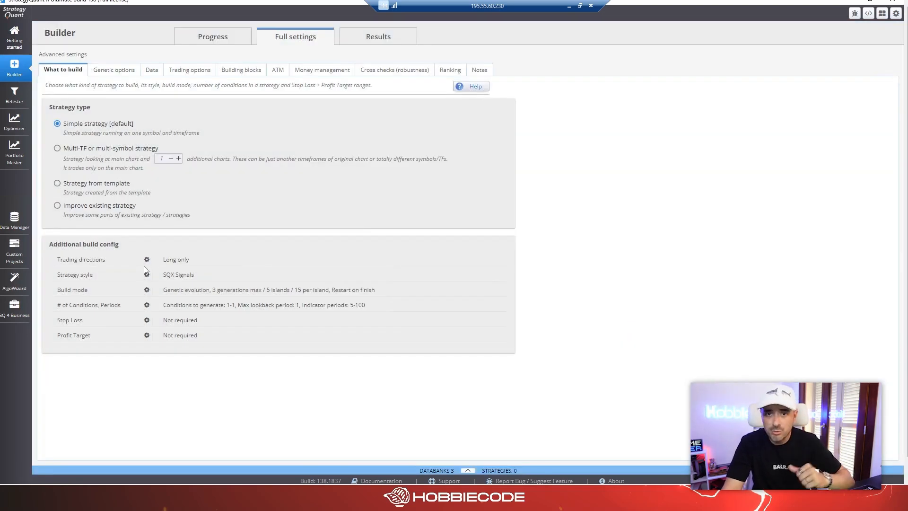
Set the maximum number of conditions in the entry rule to 3 and save.
left_click(147, 305)
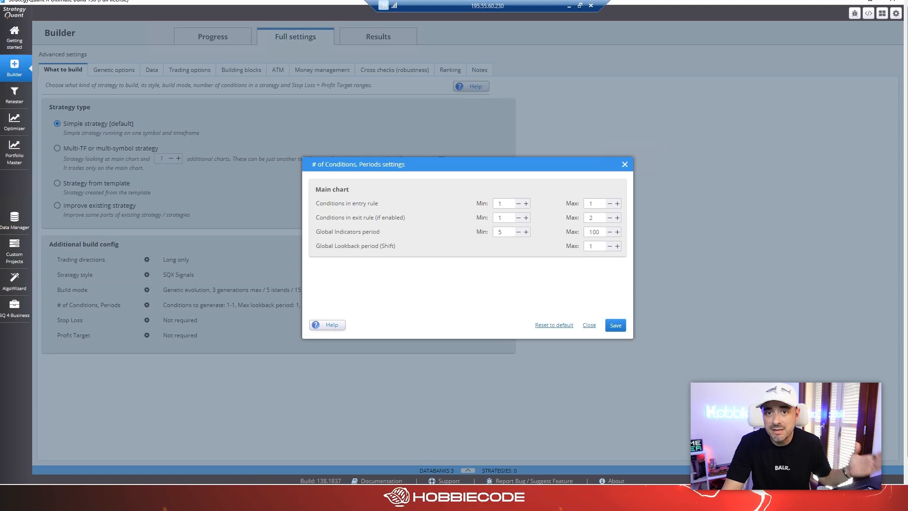
double_click(591, 204)
type("3")
left_click(615, 325)
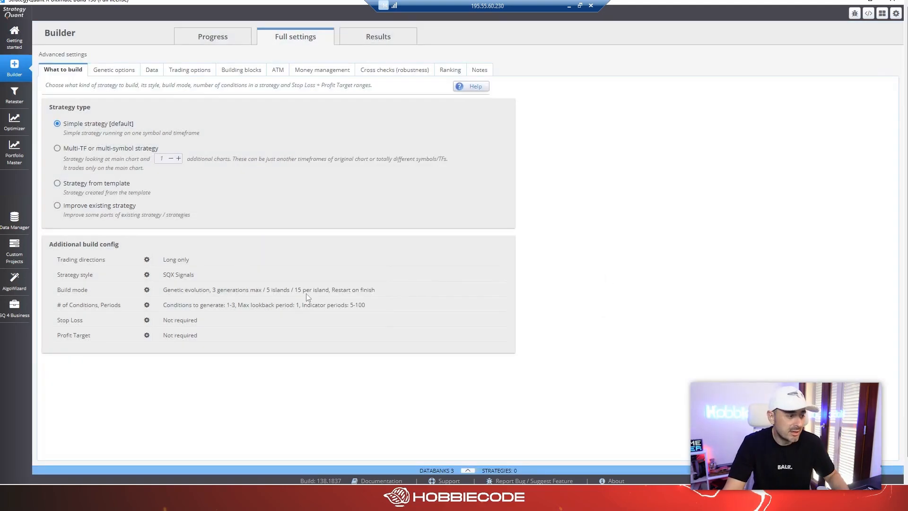
Make the stop loss required and size it in fixed pips, from 20 to 100.
left_click(147, 319)
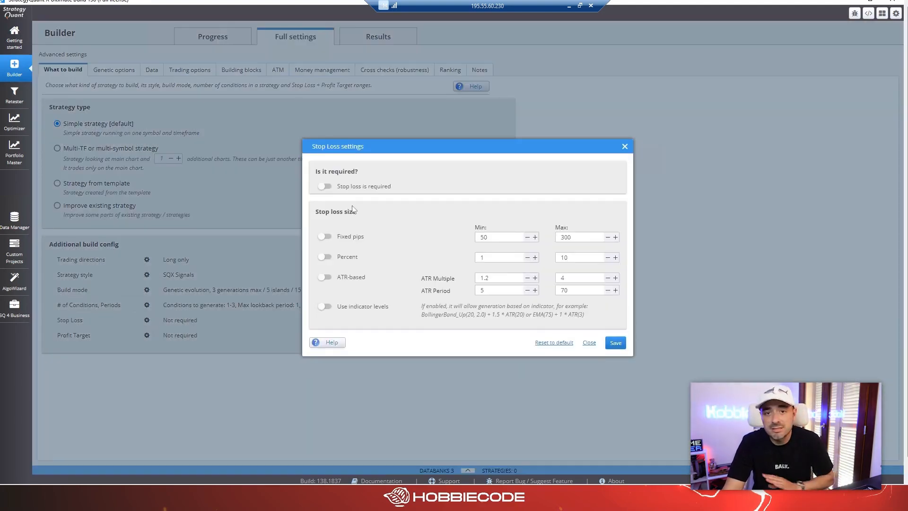
left_click(326, 187)
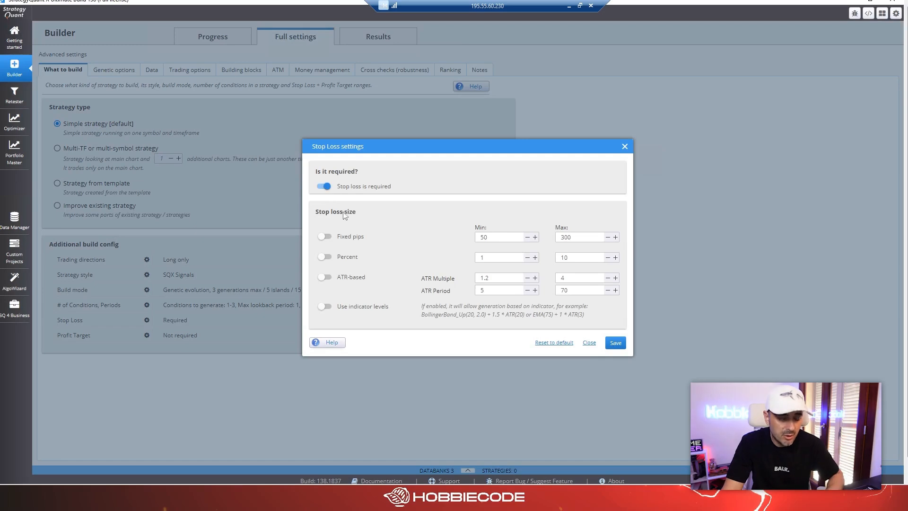
left_click(323, 279)
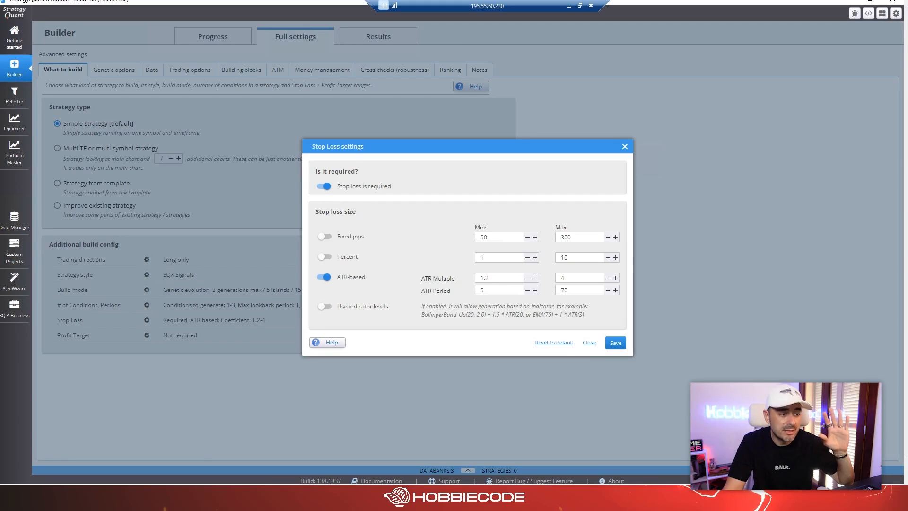
left_click(324, 276)
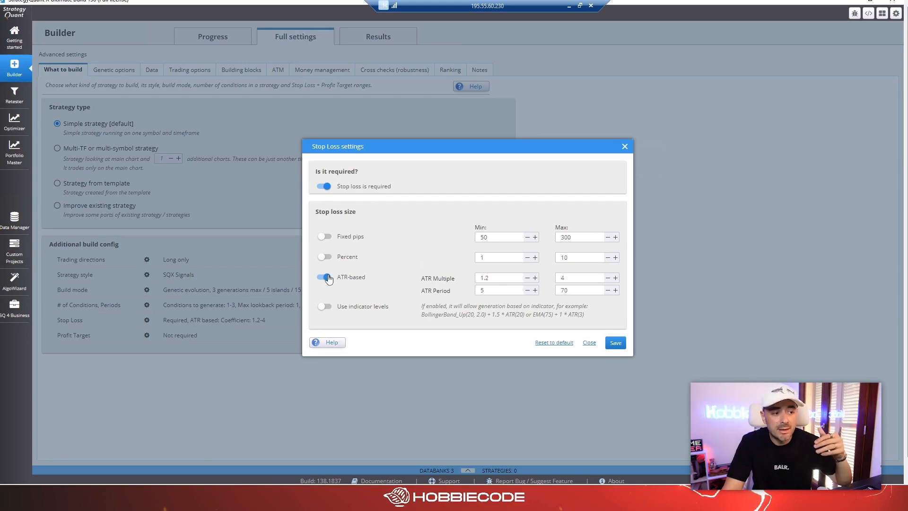
left_click(324, 237)
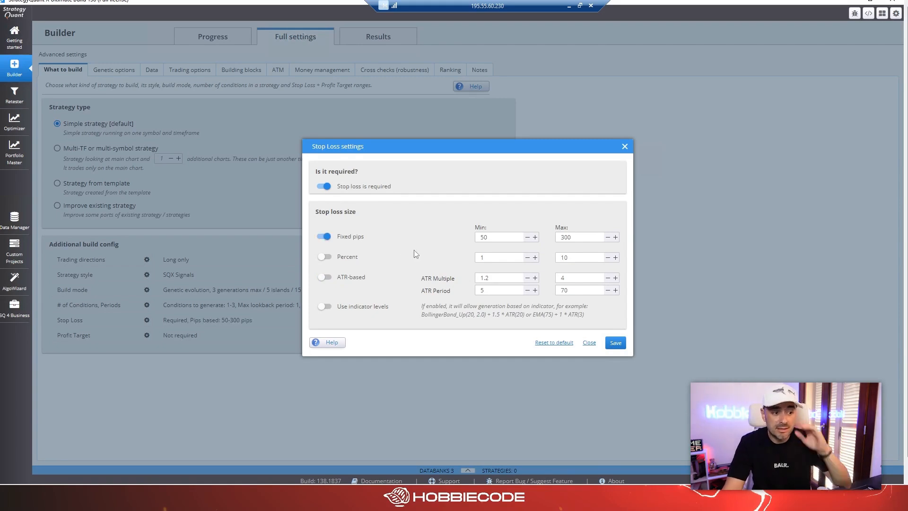
left_click_drag(489, 237, 469, 238)
type("20")
left_click_drag(573, 237, 552, 237)
type("100")
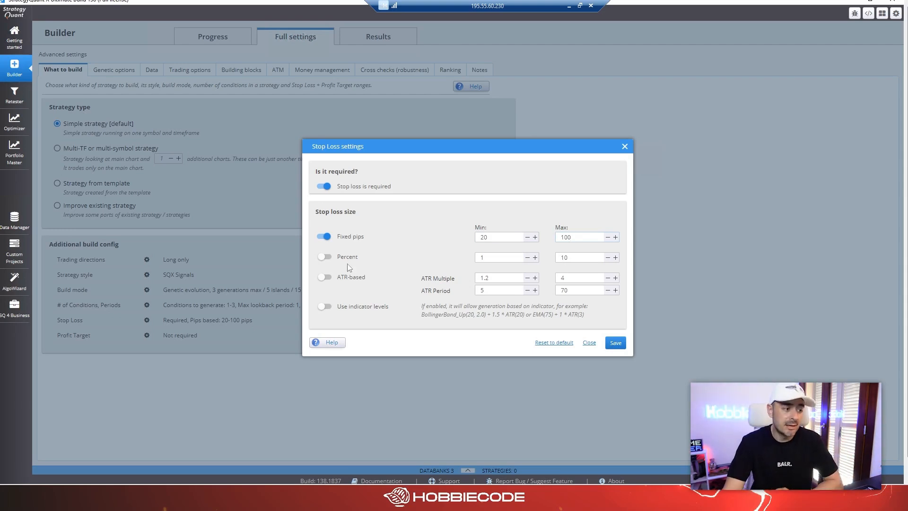
Switch the stop loss from fixed pips to ATR-based, with an ATR multiple of 1 to 3 and a maximum ATR period of 100, and save.
left_click(323, 277)
left_click(327, 237)
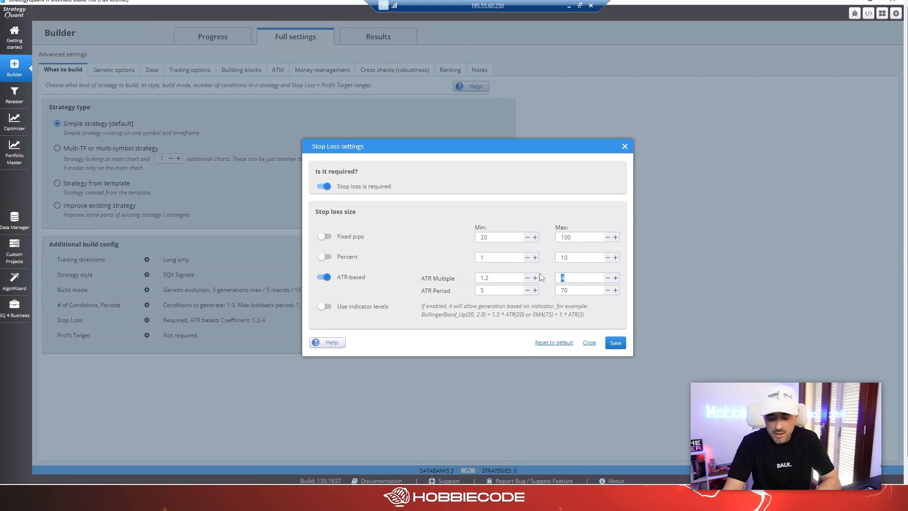
left_click_drag(491, 278, 460, 276)
type("0")
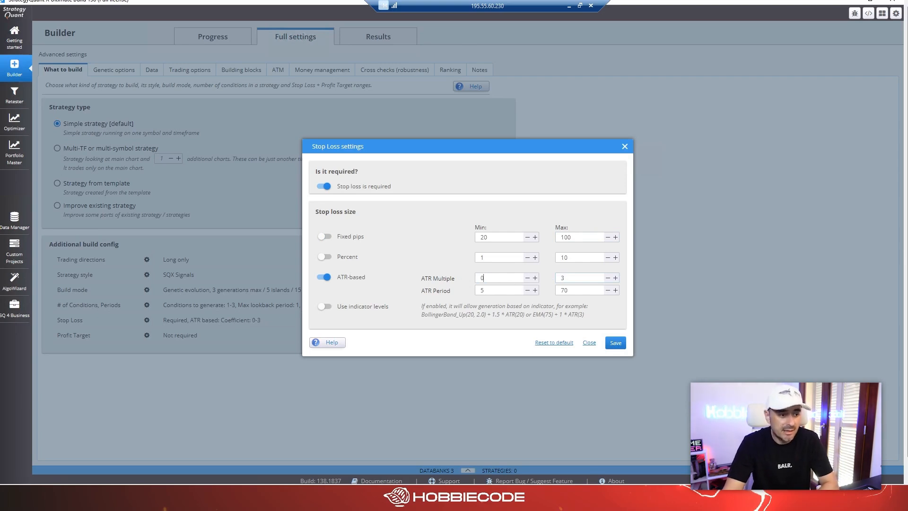
key("BackSpace")
type("1")
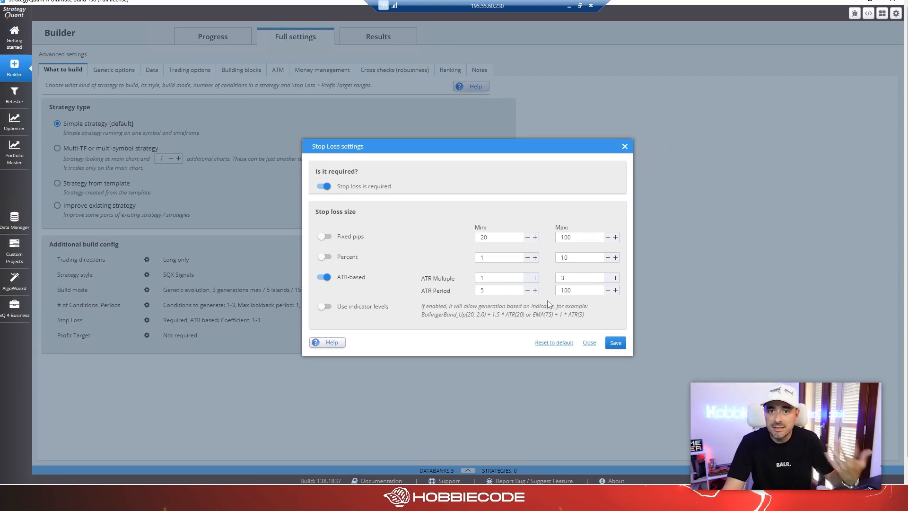
left_click(615, 342)
Require a profit target using the stop loss ranges, limit it to 80–300% of the stop loss size, and save.
left_click(146, 335)
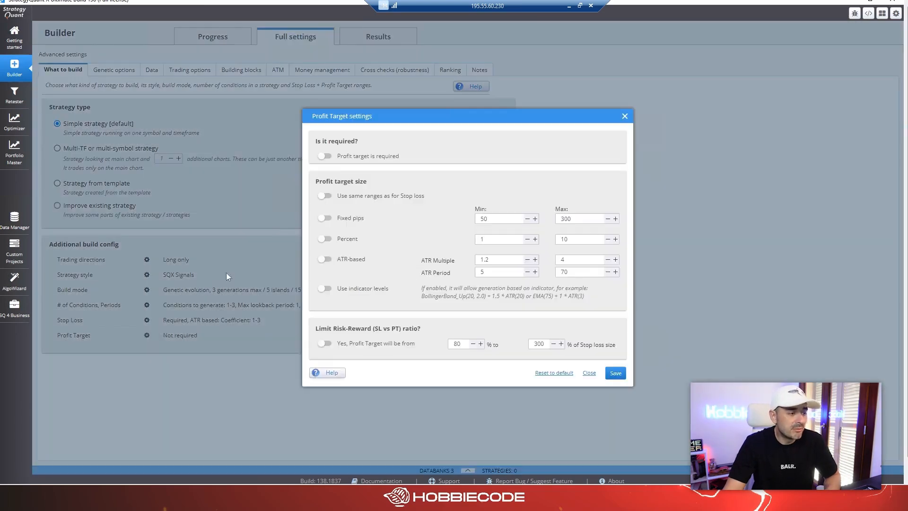
left_click(323, 156)
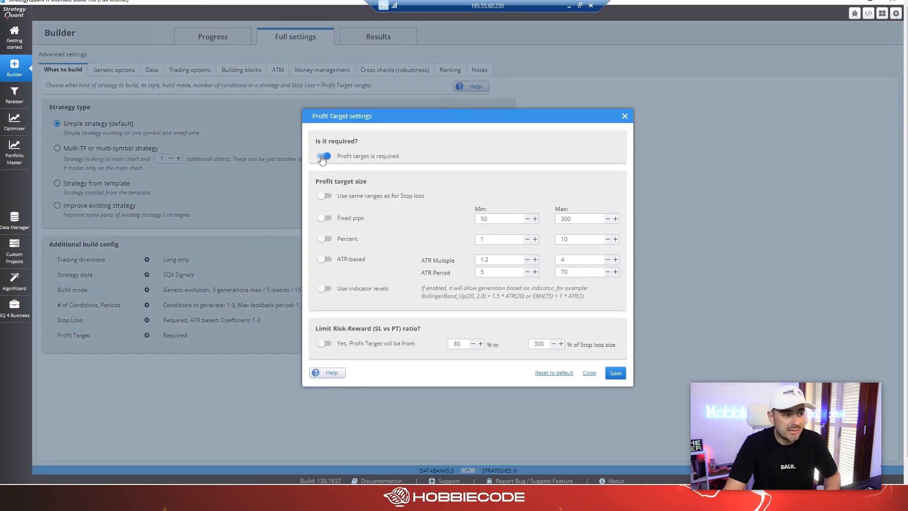
left_click(324, 197)
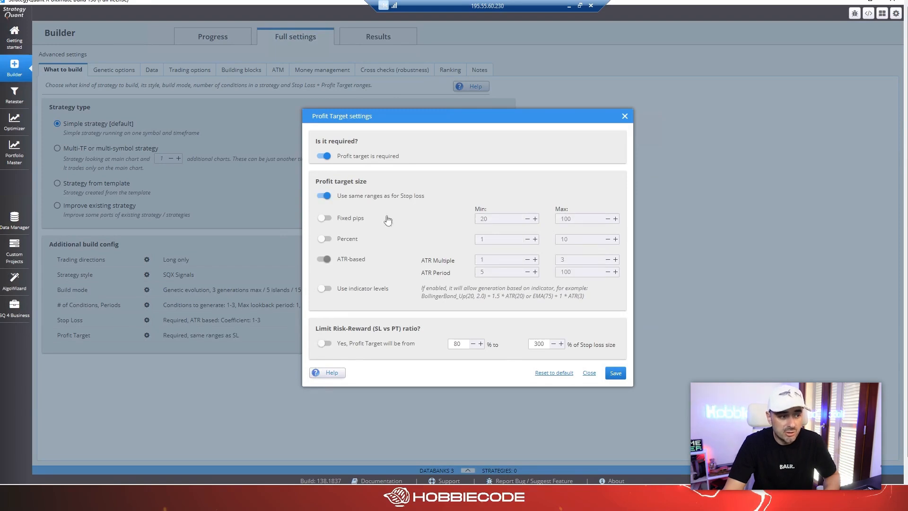
left_click(322, 345)
double_click(539, 344)
left_click(613, 373)
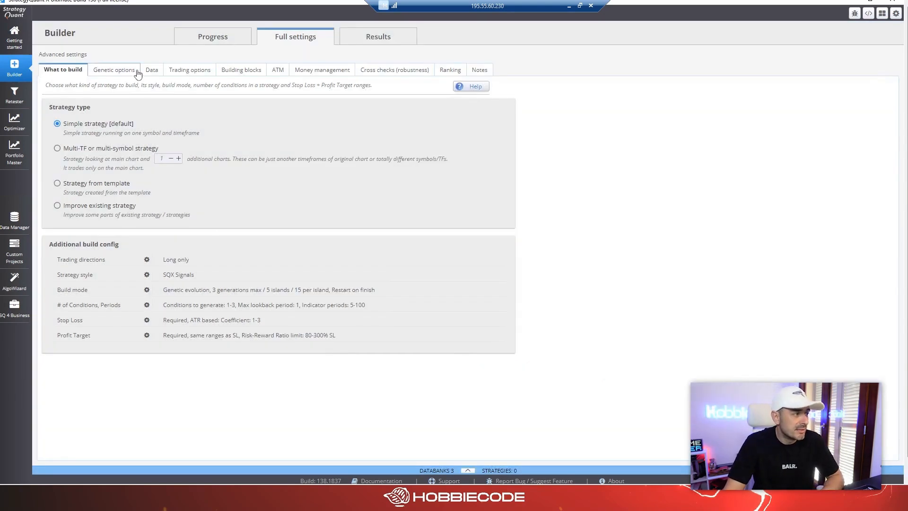
Set the backtest data symbol to EURUSD_M1_UTCPlus2.
left_click(151, 70)
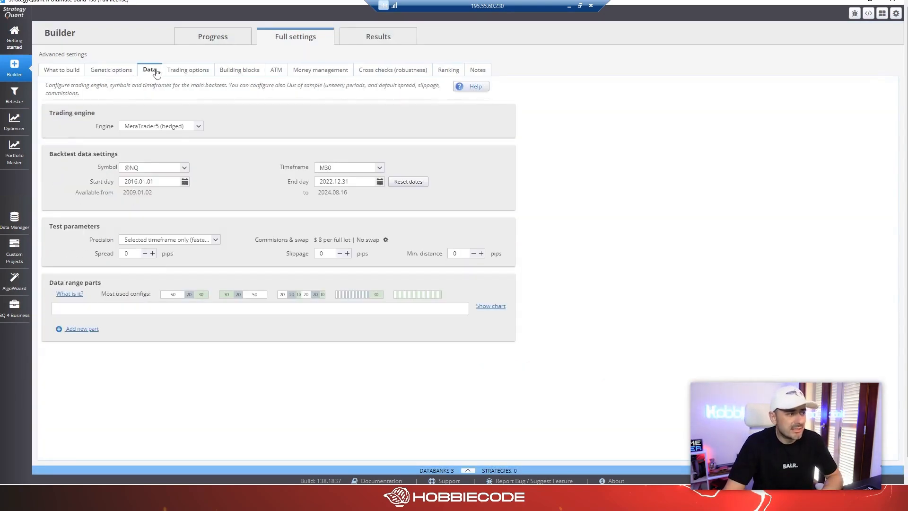
left_click(184, 171)
type("eu")
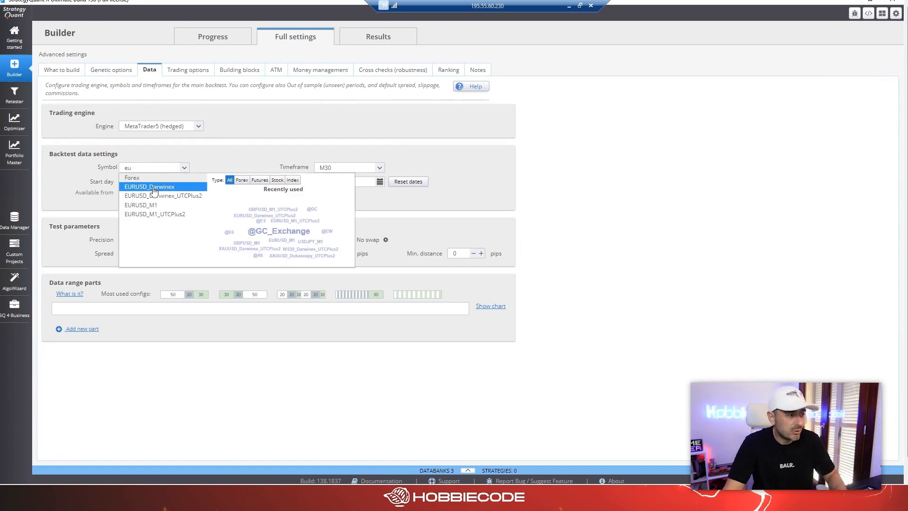
left_click(156, 214)
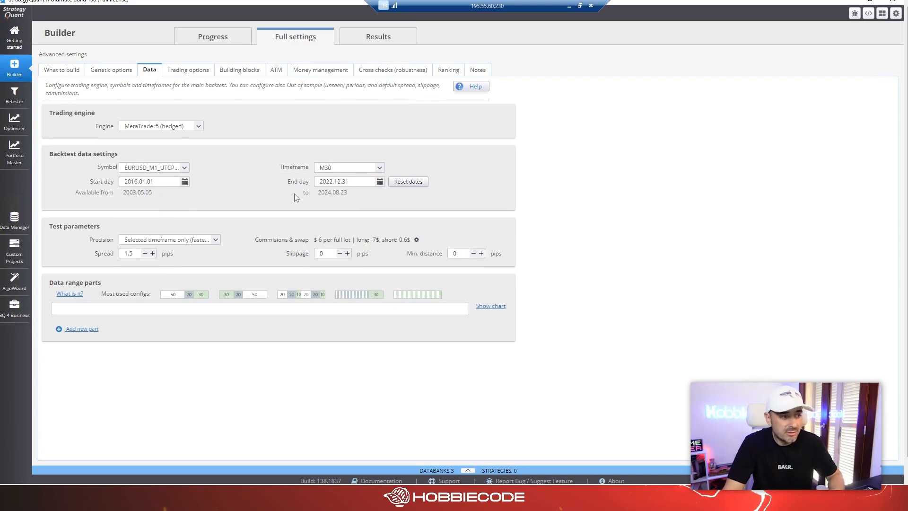
Set the backtest start day to 2006.01.01 and the end day to 2019.12.31.
left_click(185, 182)
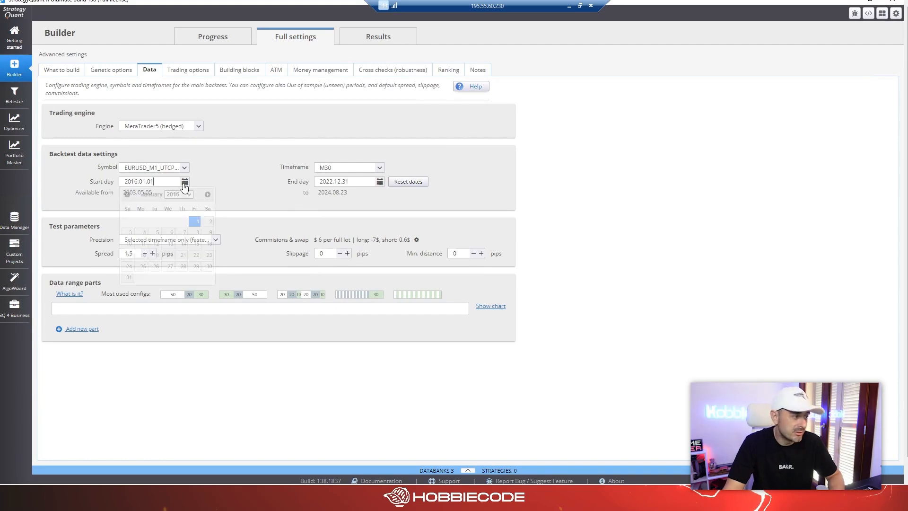
left_click(179, 194)
left_click(176, 203)
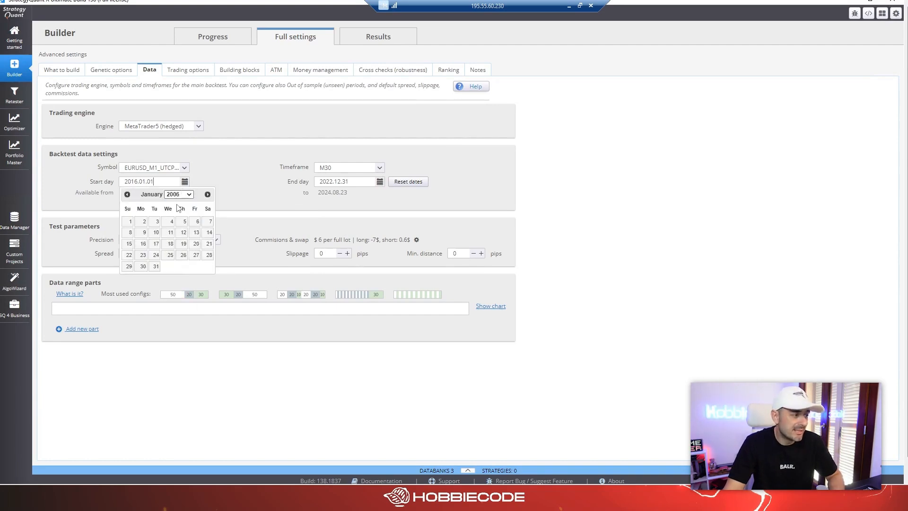
left_click(129, 222)
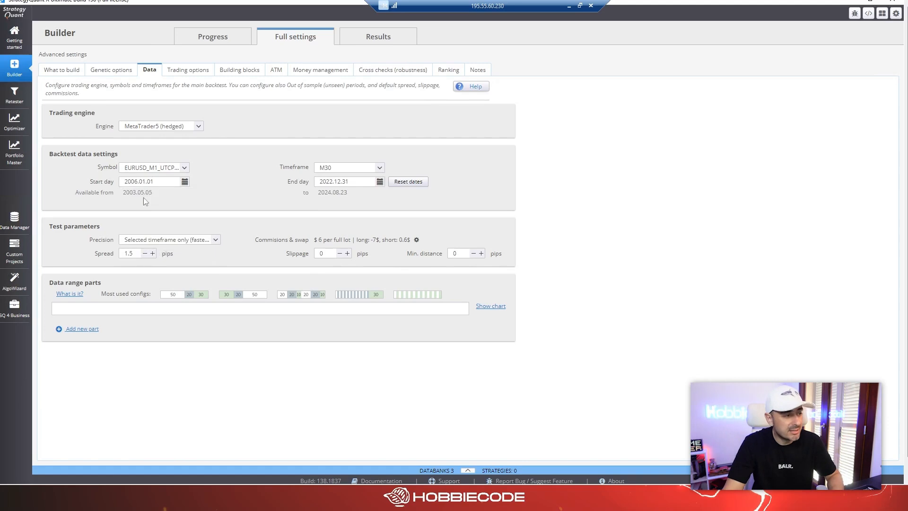
left_click(380, 182)
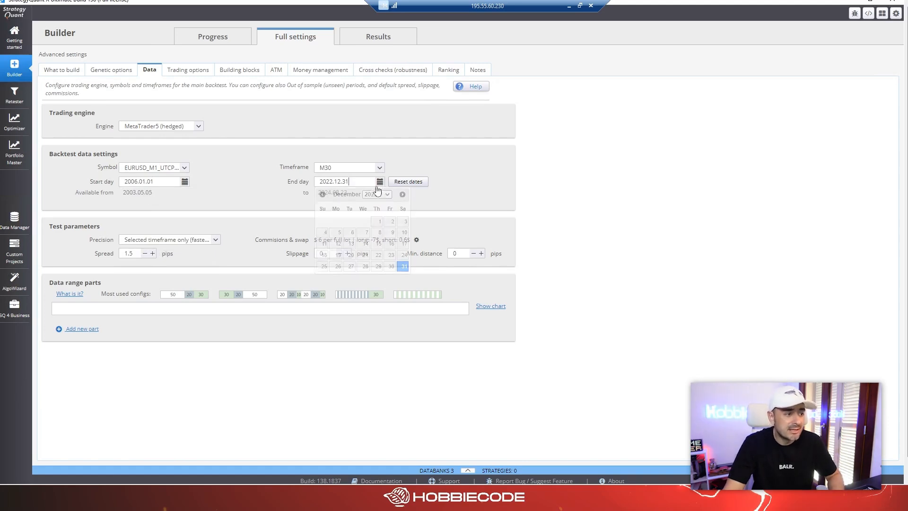
left_click(376, 195)
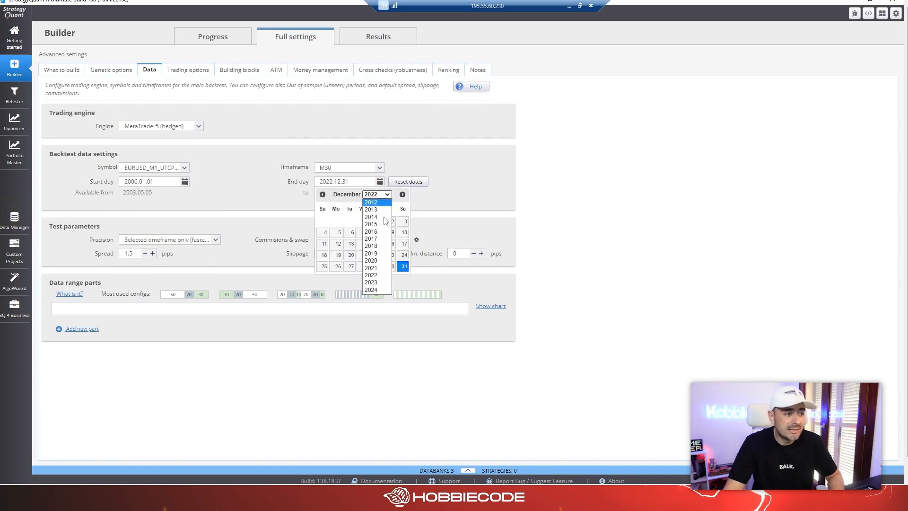
left_click(377, 254)
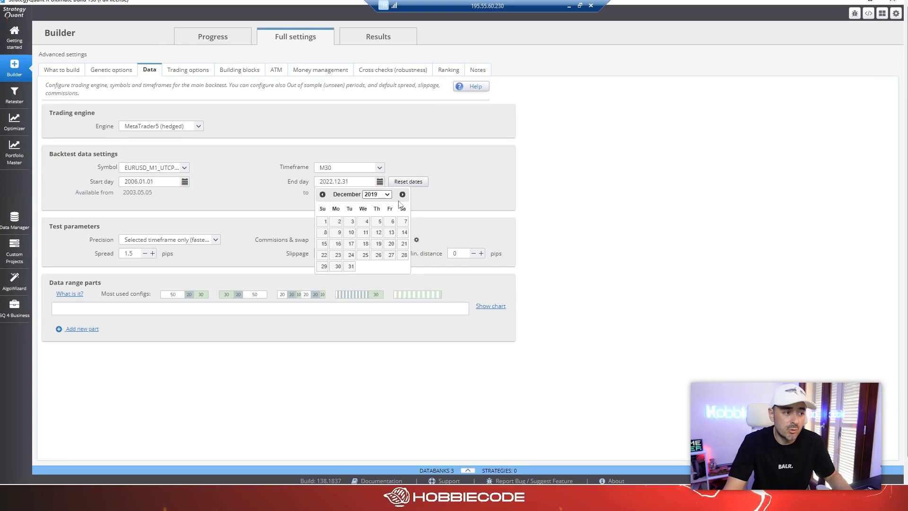
left_click(351, 266)
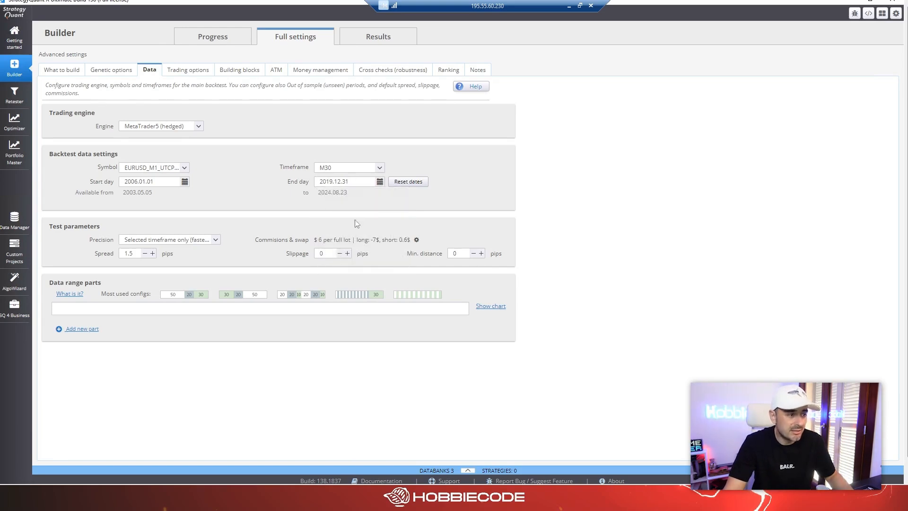
Set the backtest timeframe to H1.
left_click(347, 172)
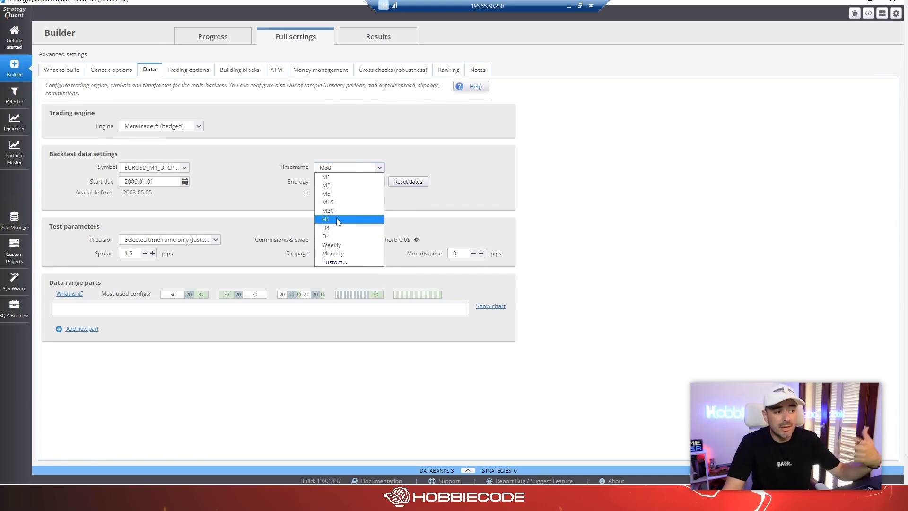
left_click(339, 220)
Look at the options for adding a custom timeframe, and leave without adding one.
left_click(336, 169)
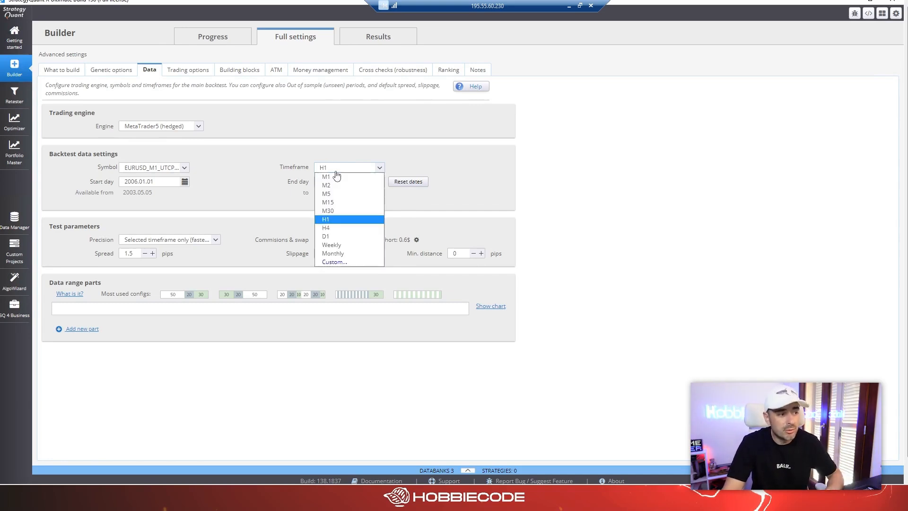
left_click(348, 262)
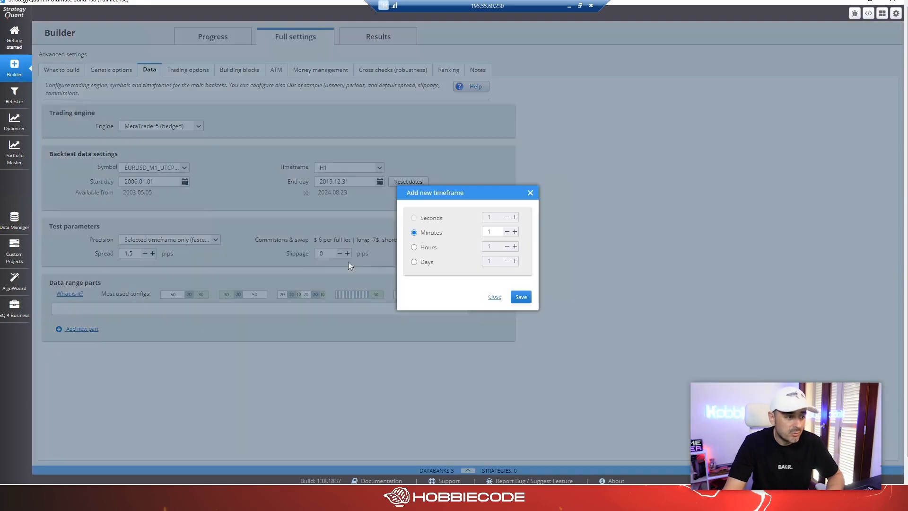
left_click(530, 193)
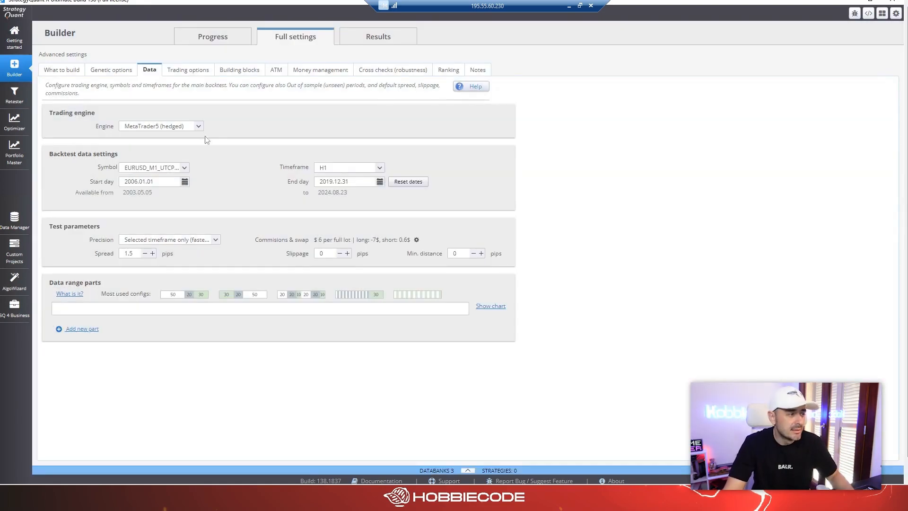
Choose MetaTrader5 (hedged) as the trading engine and review the commission and swap settings of the backtest.
left_click(125, 127)
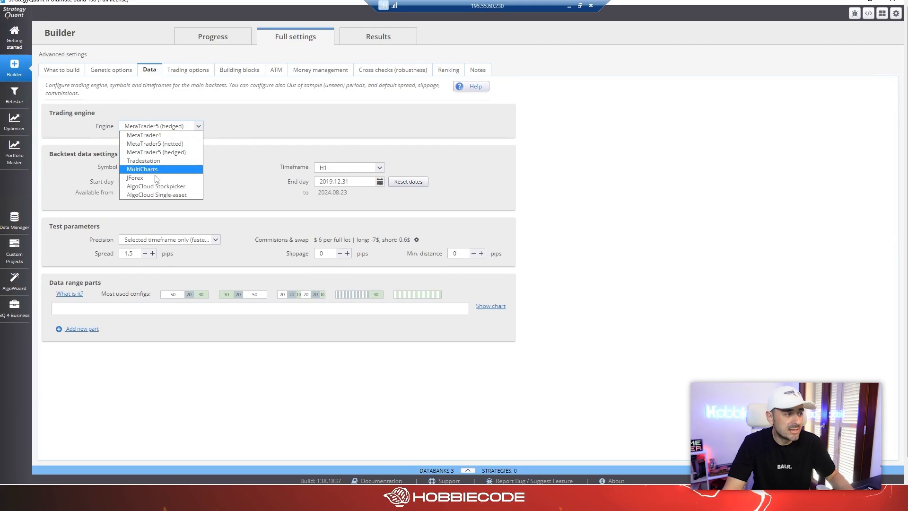
left_click(176, 152)
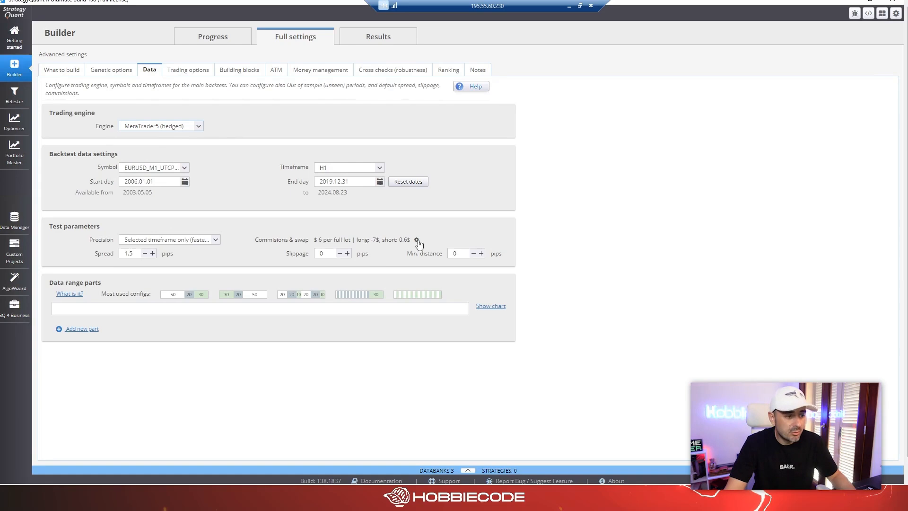
left_click(416, 240)
double_click(479, 174)
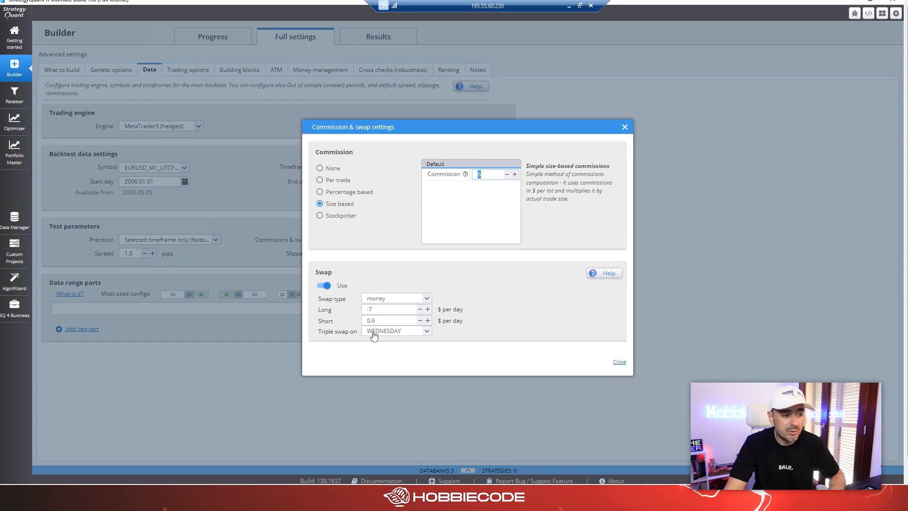
left_click(625, 128)
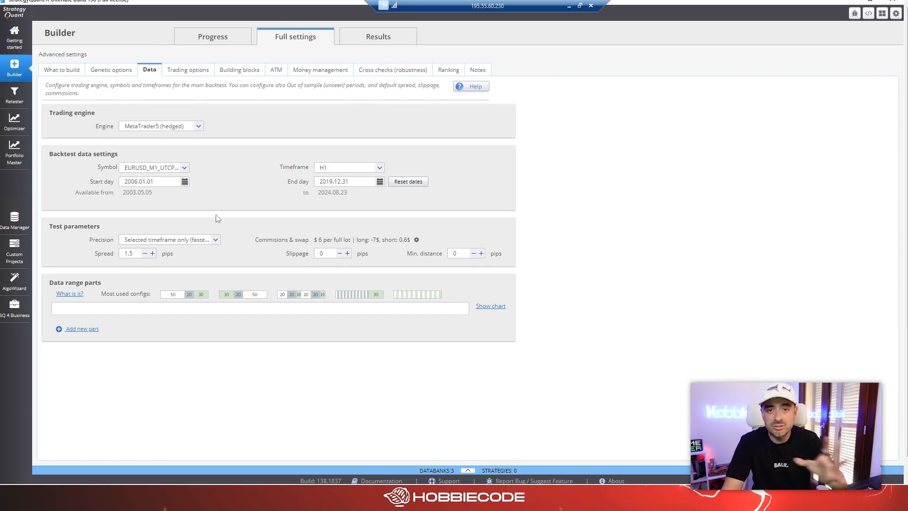
In the trading options, set the limited time range to 01:30–23:30 and turn off Exit At End Of Range.
left_click(193, 69)
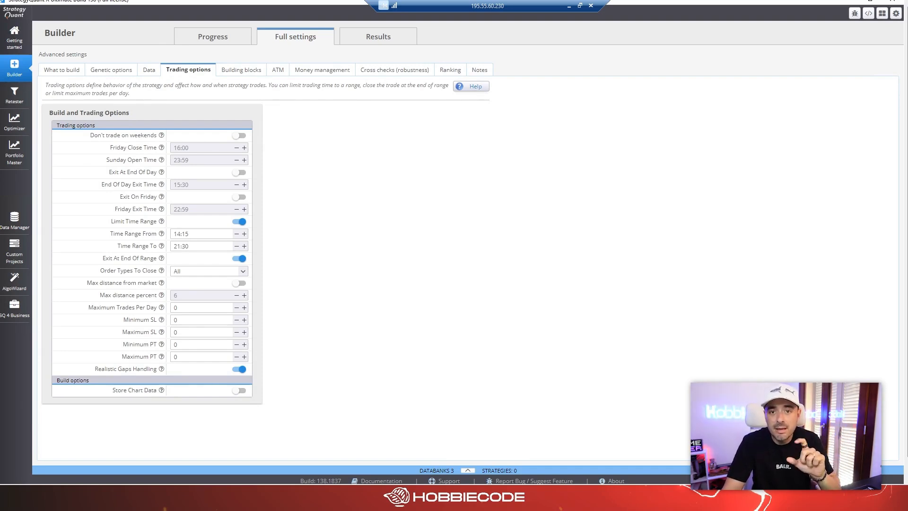
double_click(176, 233)
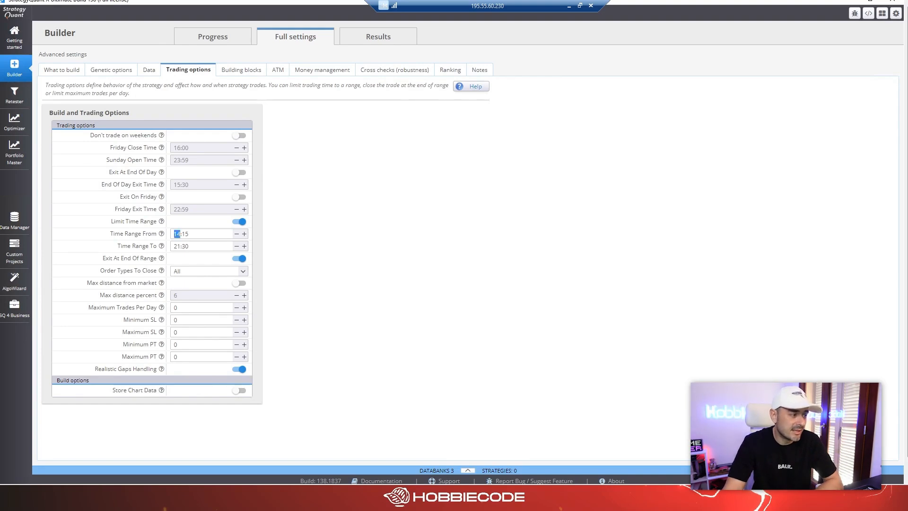
type("1")
double_click(182, 234)
type("30")
left_click_drag(180, 245, 177, 246)
type("3")
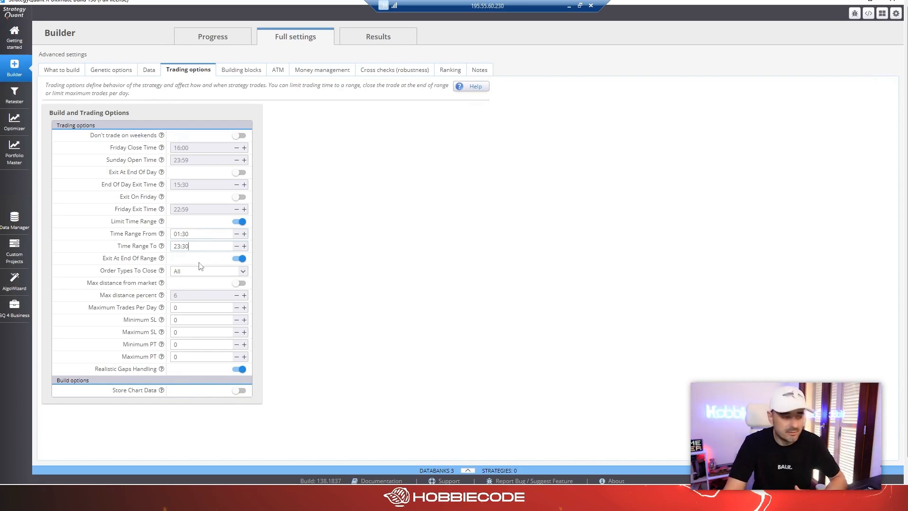
left_click(240, 258)
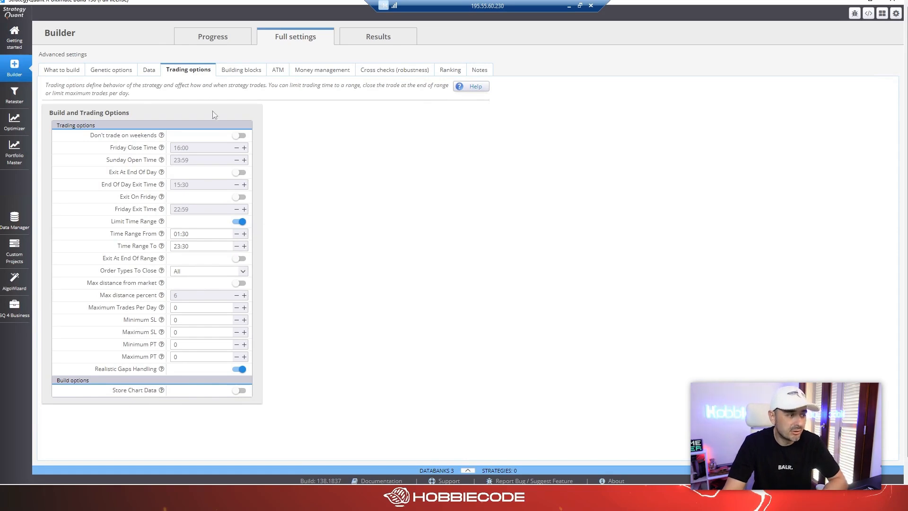
Review the building blocks' predefined signals, including the ADX and ATR conditions.
left_click(241, 70)
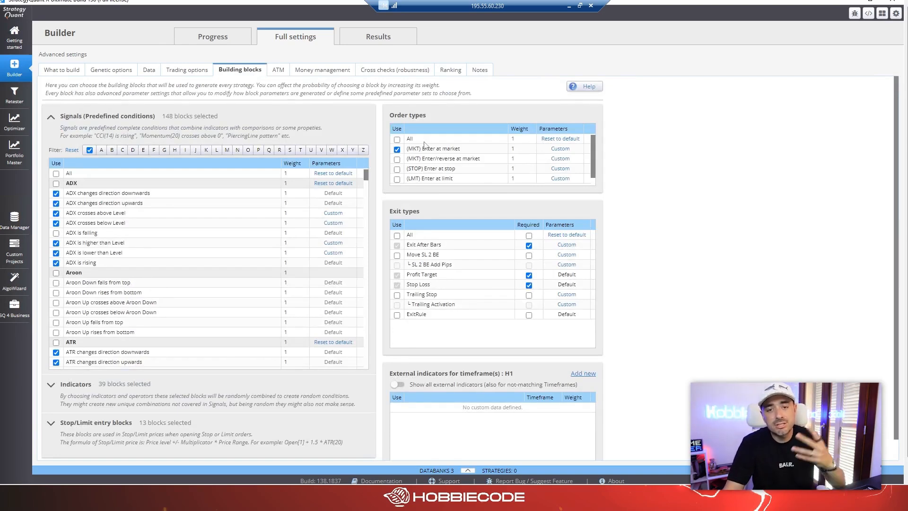
scroll(207, 230, "down", 10)
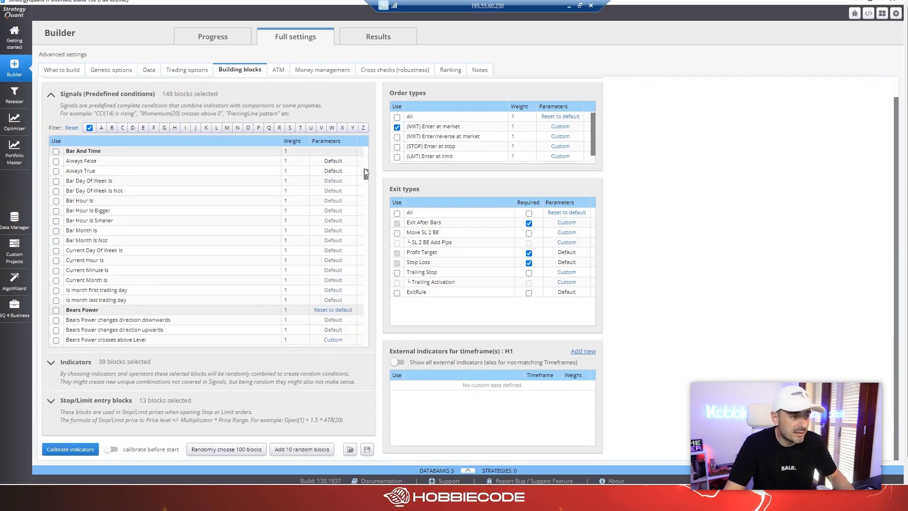
scroll(365, 174, "up", 10)
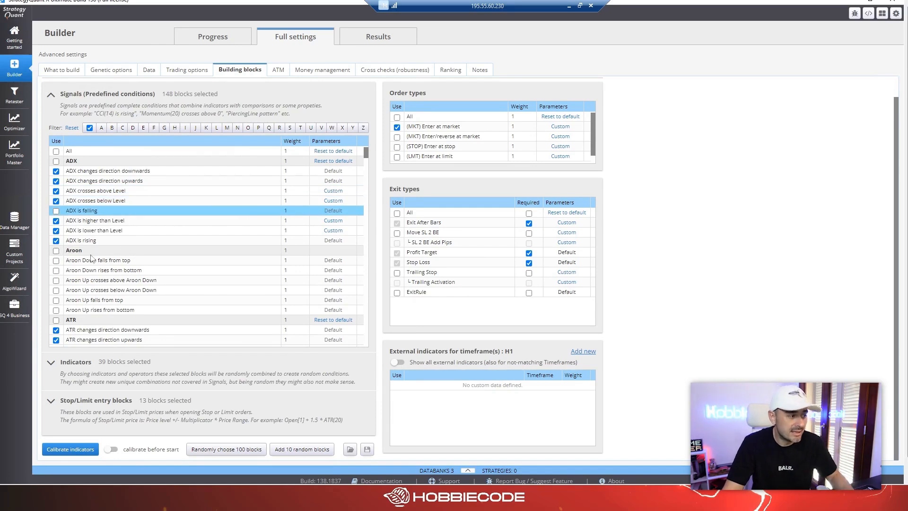
left_click(107, 325)
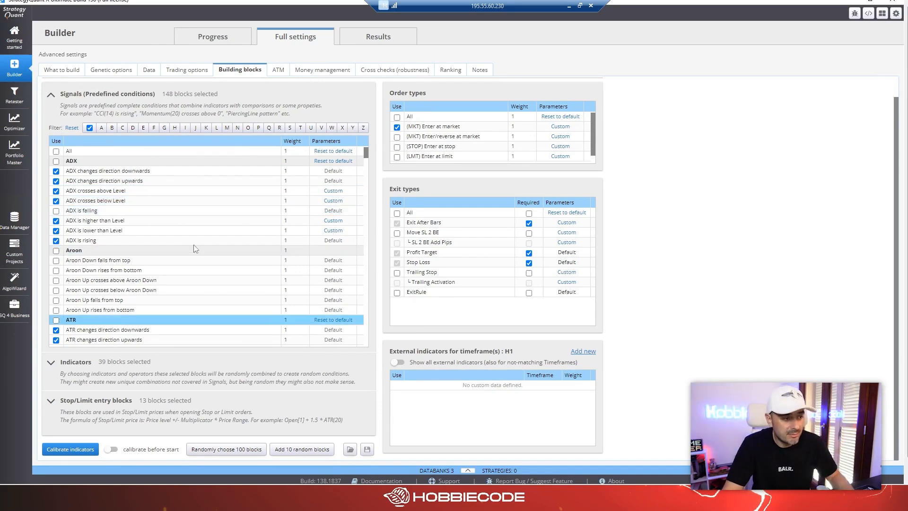
left_click(131, 173)
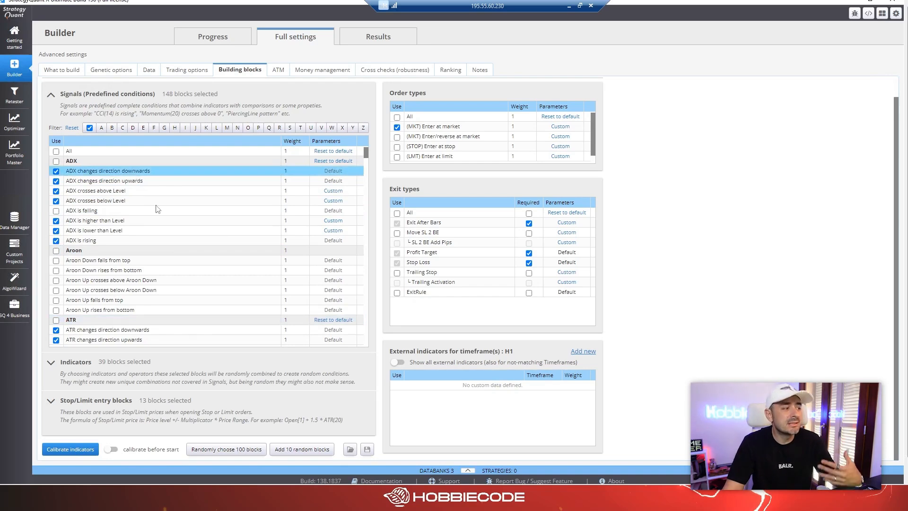
Examine the predefined parameter sets of the "ADX changes direction downwards" signal, and close them without changes.
left_click(333, 172)
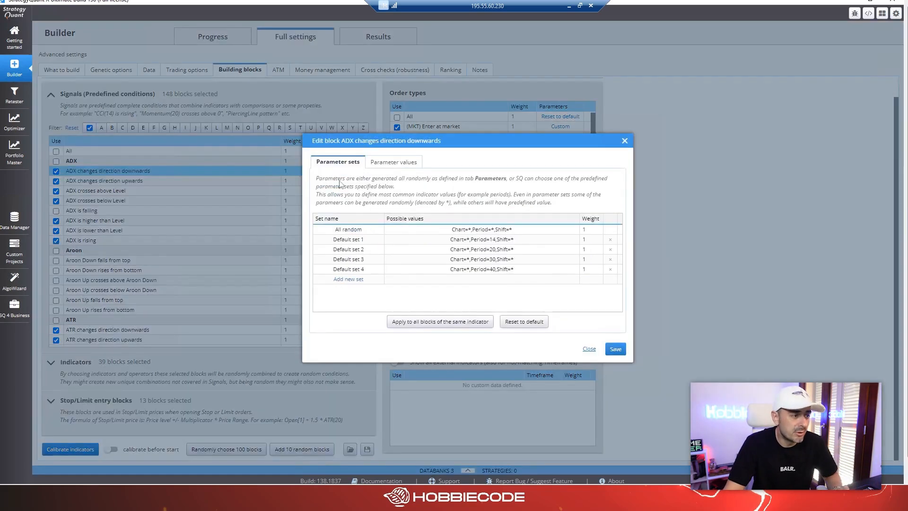
left_click(494, 242)
left_click(508, 250)
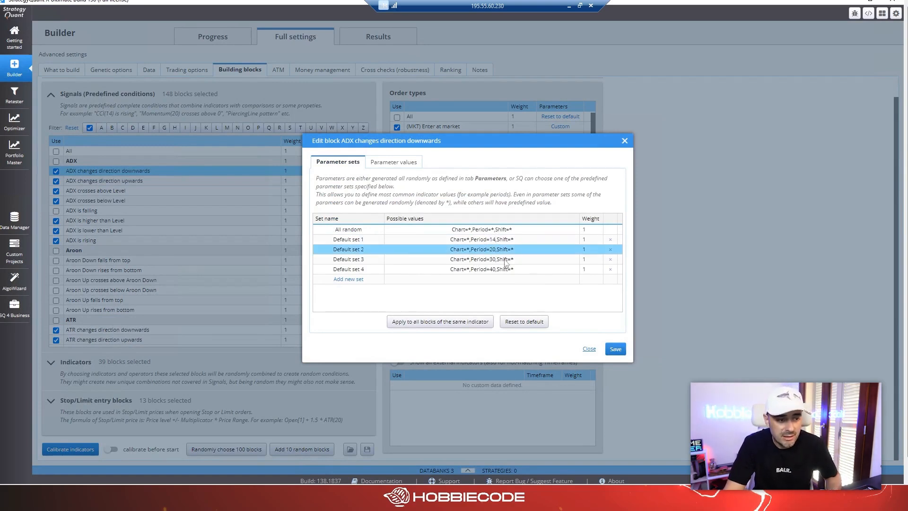
left_click(502, 268)
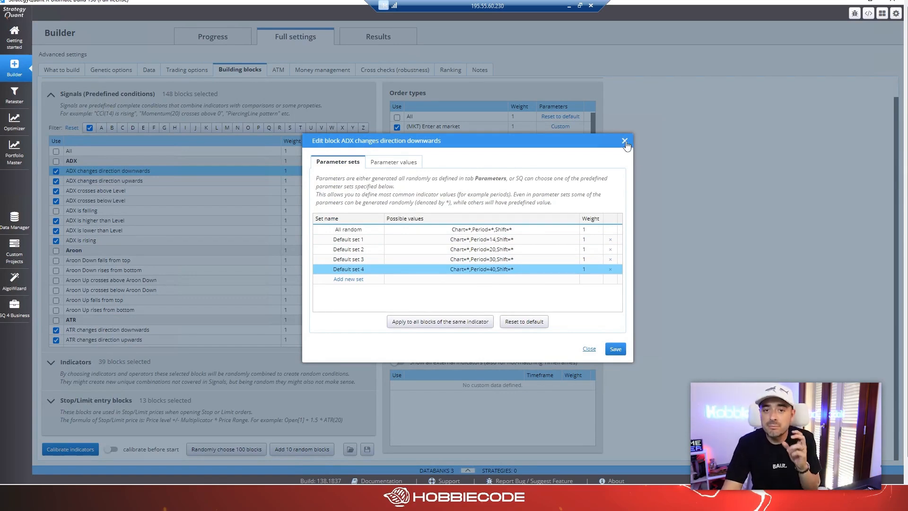
left_click(624, 141)
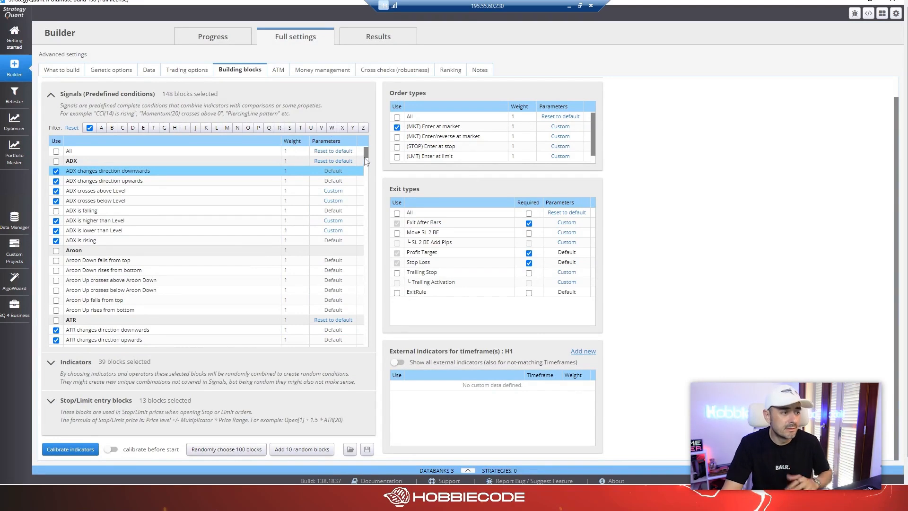
Examine the rest of the signals, and the indicator, price and operator blocks, including High and Low.
left_click_drag(365, 157, 358, 349)
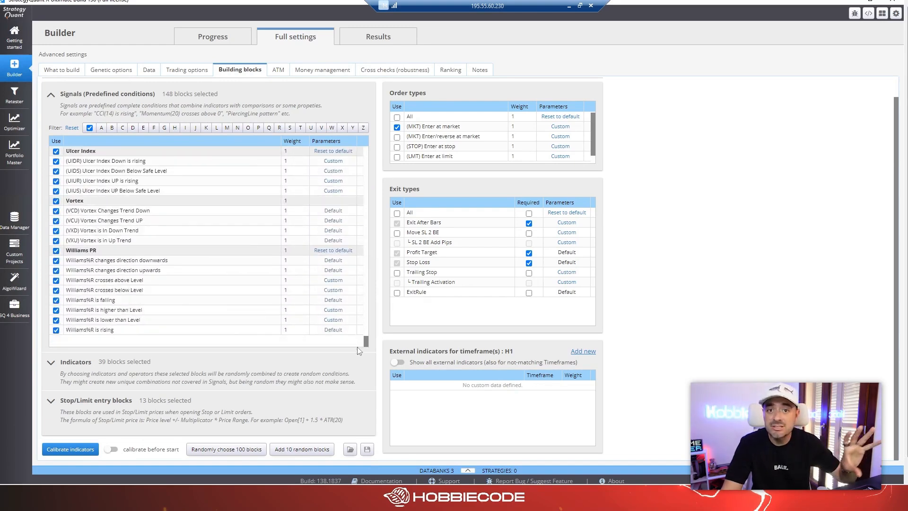
left_click(210, 372)
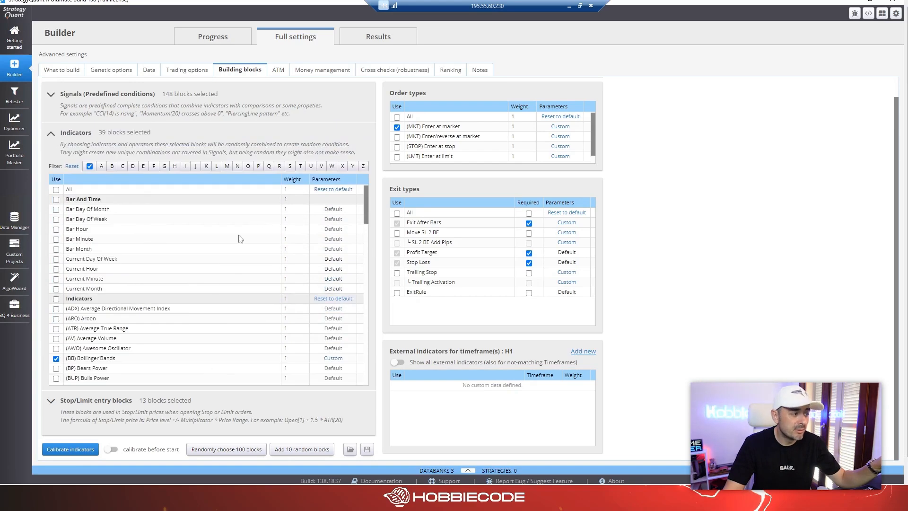
left_click_drag(364, 195, 366, 310)
left_click(193, 269)
scroll(363, 339, "down", 5)
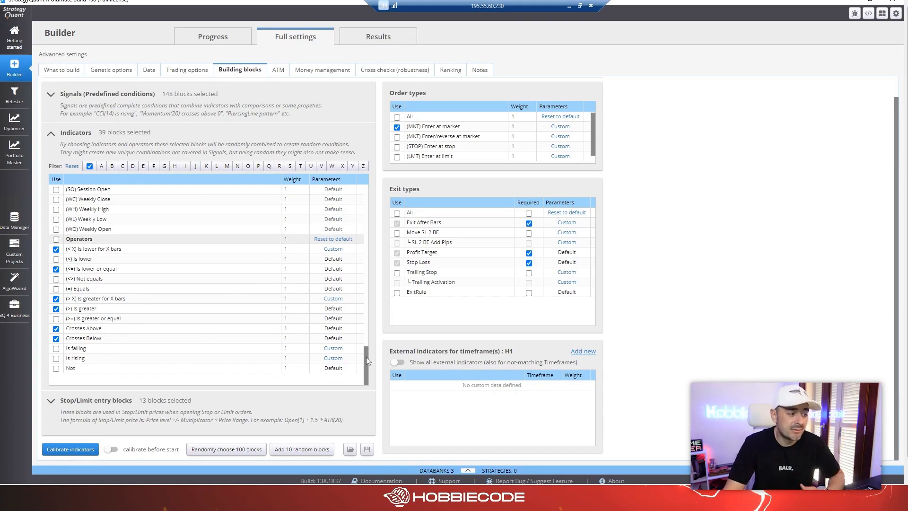
scroll(171, 297, "up", 8)
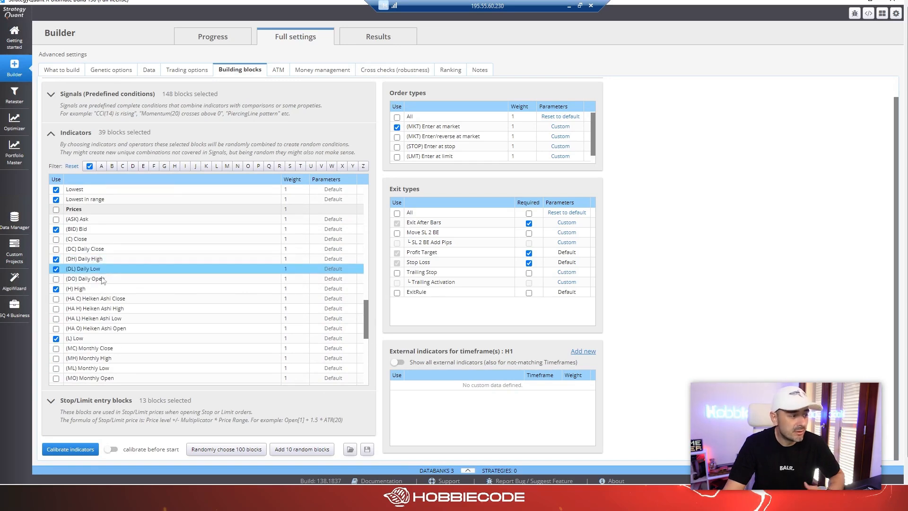
left_click(100, 290)
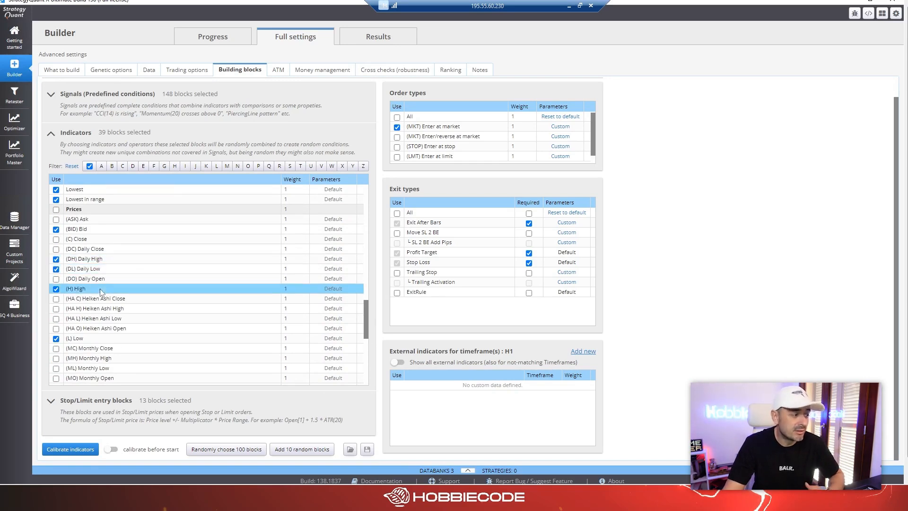
left_click(90, 338)
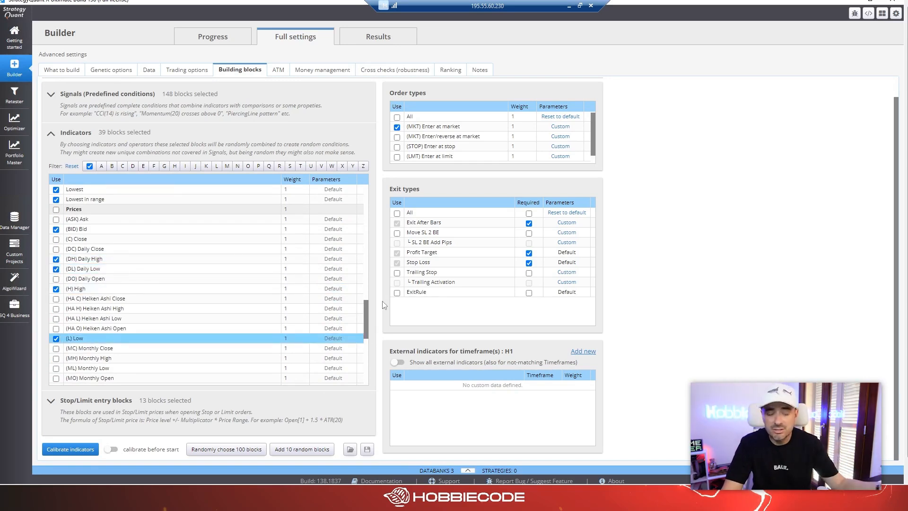
left_click_drag(365, 301, 359, 150)
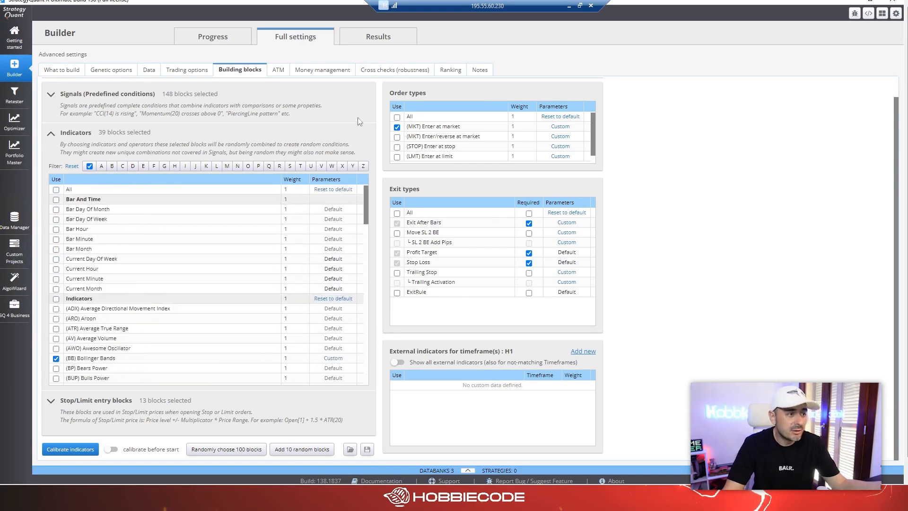
Go back to the predefined signals and examine the Hull Moving Average and Keltner Channel conditions.
left_click(358, 108)
left_click_drag(365, 341, 368, 239)
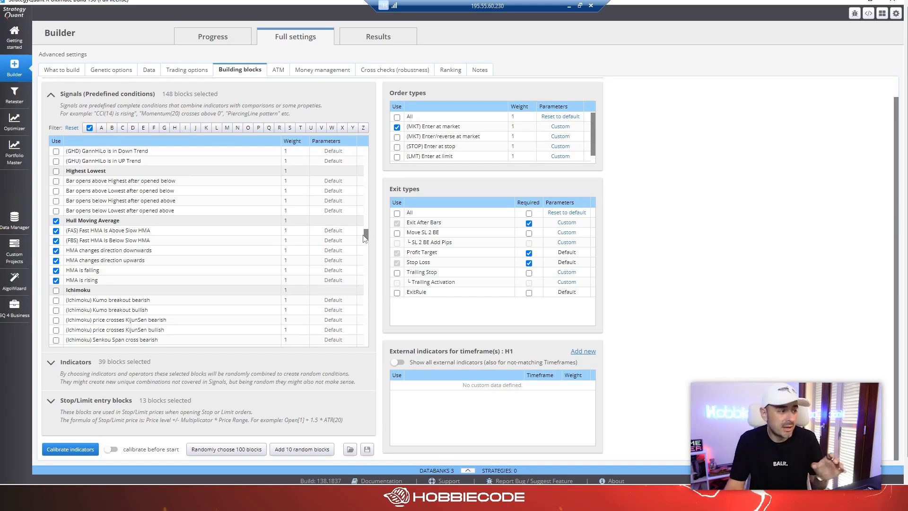
left_click(171, 229)
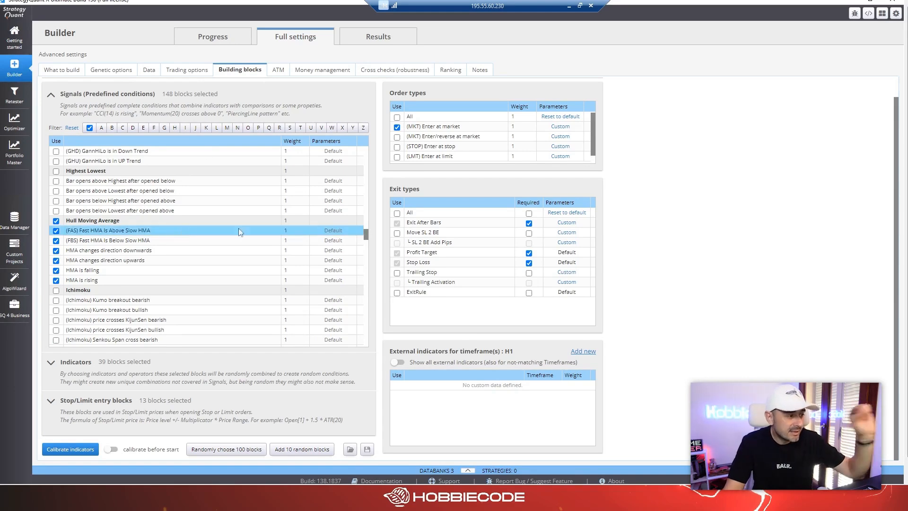
left_click_drag(366, 236, 367, 256)
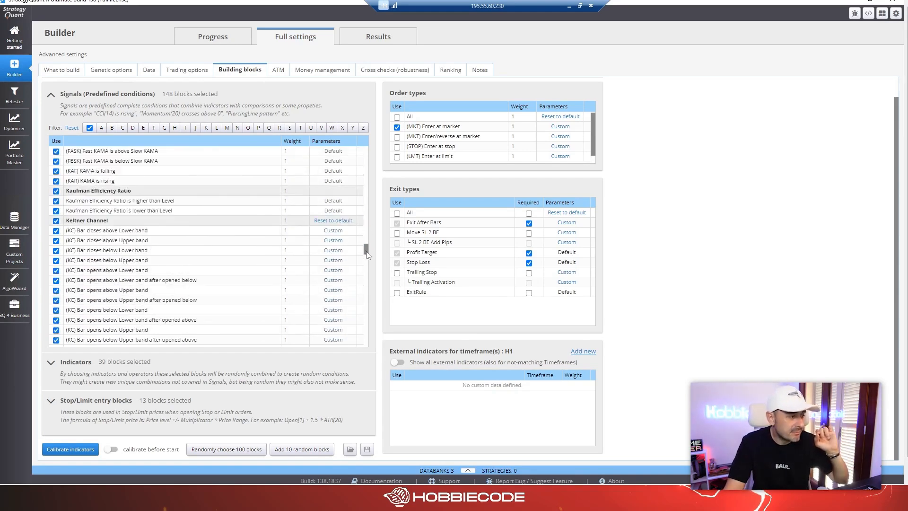
Return to the indicator blocks and check which indicators and prices, such as Bid, are enabled.
left_click(160, 361)
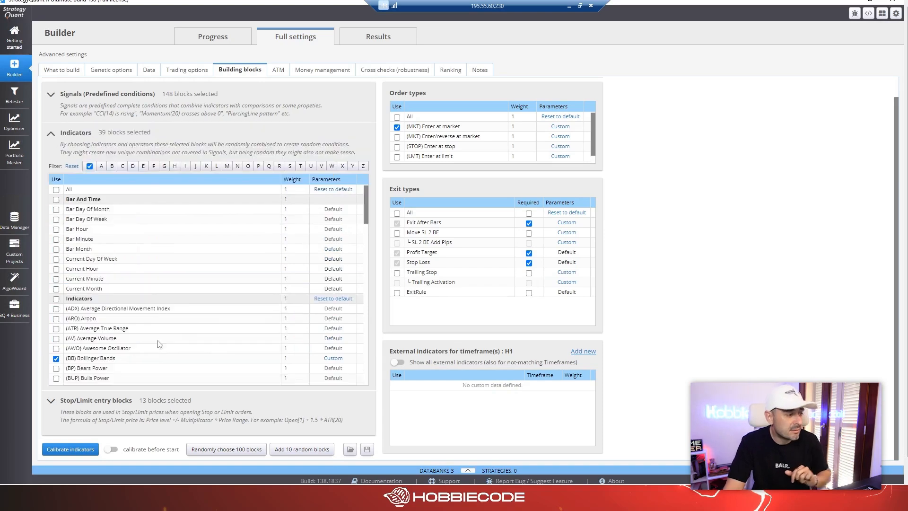
scroll(159, 285, "up", 1)
scroll(150, 302, "down", 1)
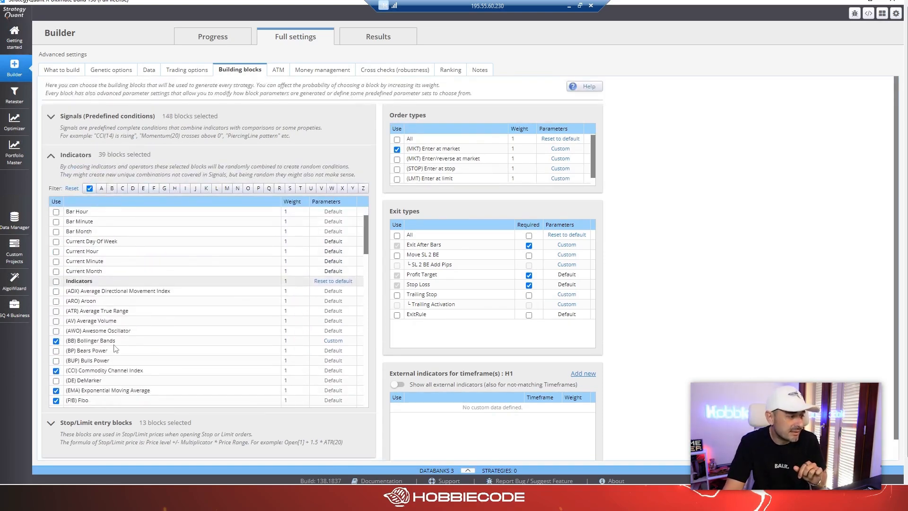
left_click_drag(366, 236, 361, 332)
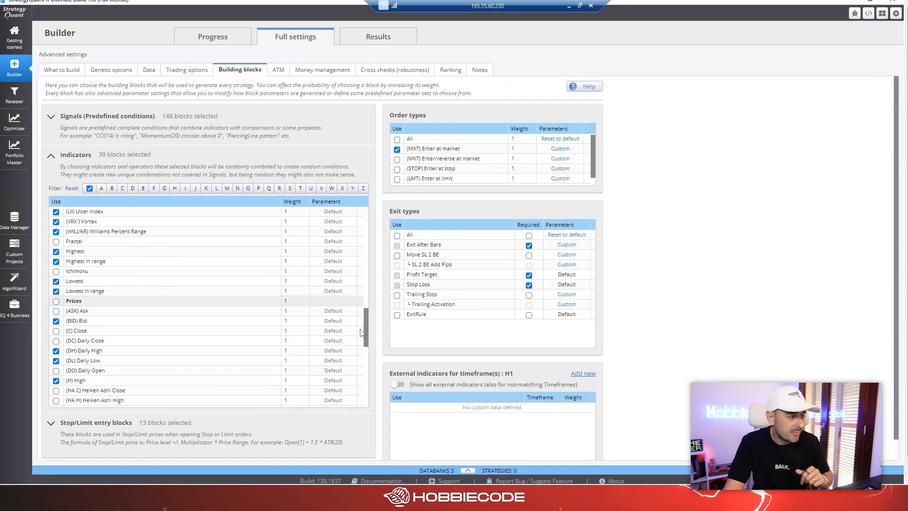
left_click(151, 322)
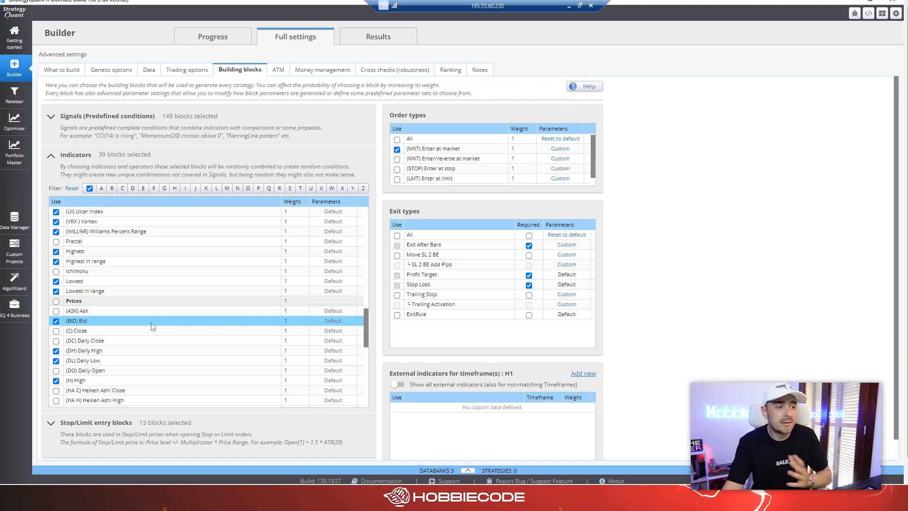
Check the enter-at-market order type, and make Exit After Bars neither required nor used as an exit type.
left_click(454, 149)
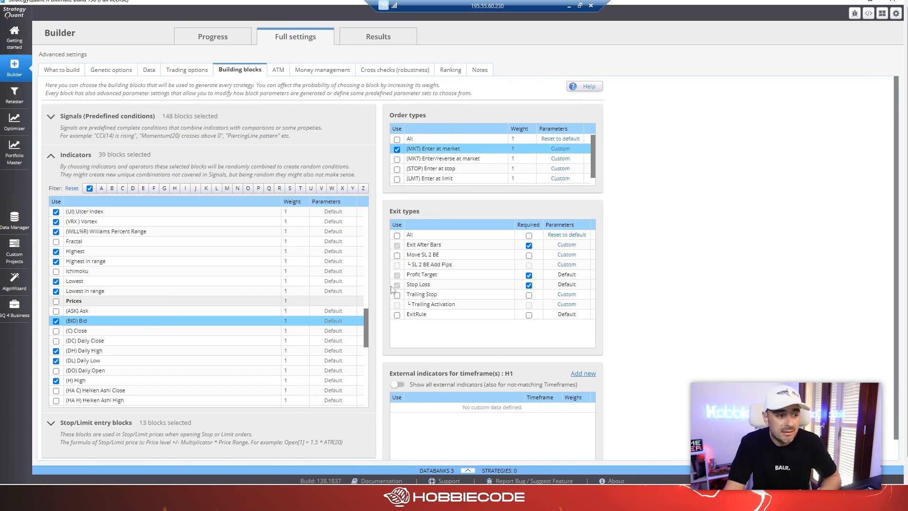
left_click(426, 245)
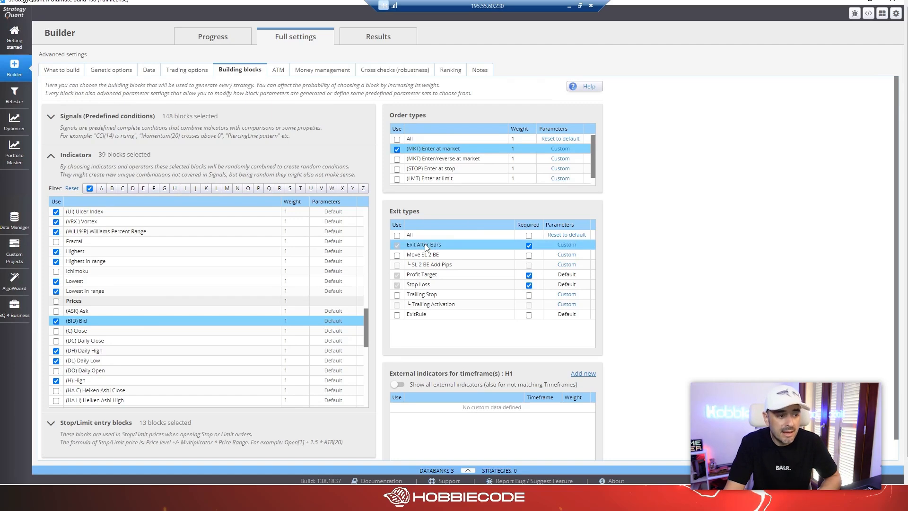
left_click(396, 246)
left_click(396, 247)
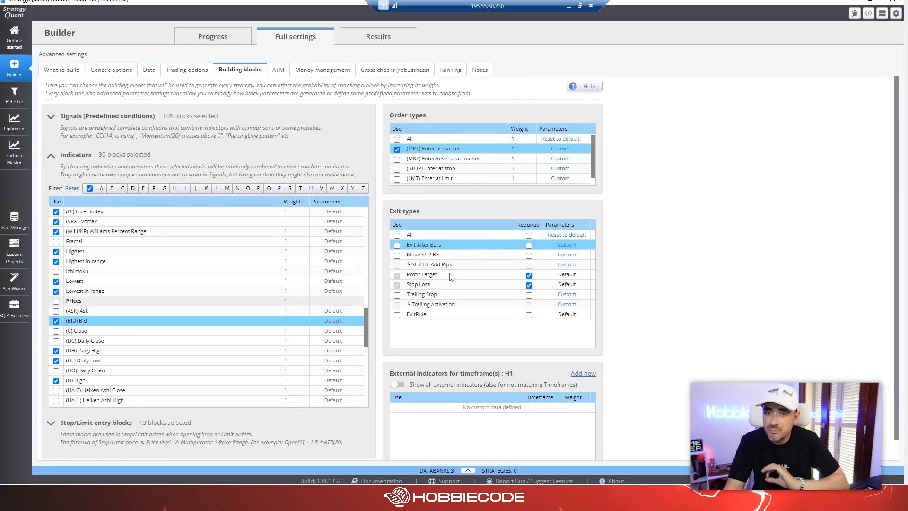
Review the Profit Target, Stop Loss and Exit After Bars exit types, and switch Trailing Stop on and off again.
left_click(420, 275)
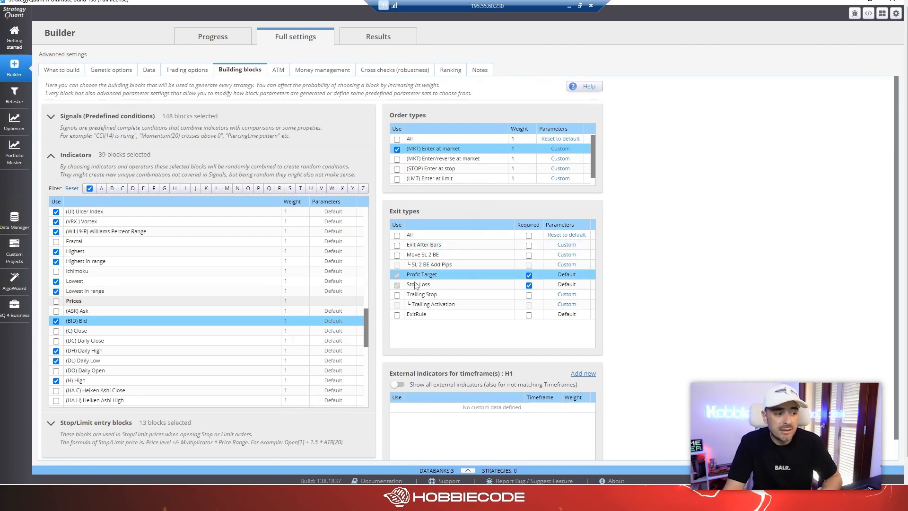
left_click(416, 284)
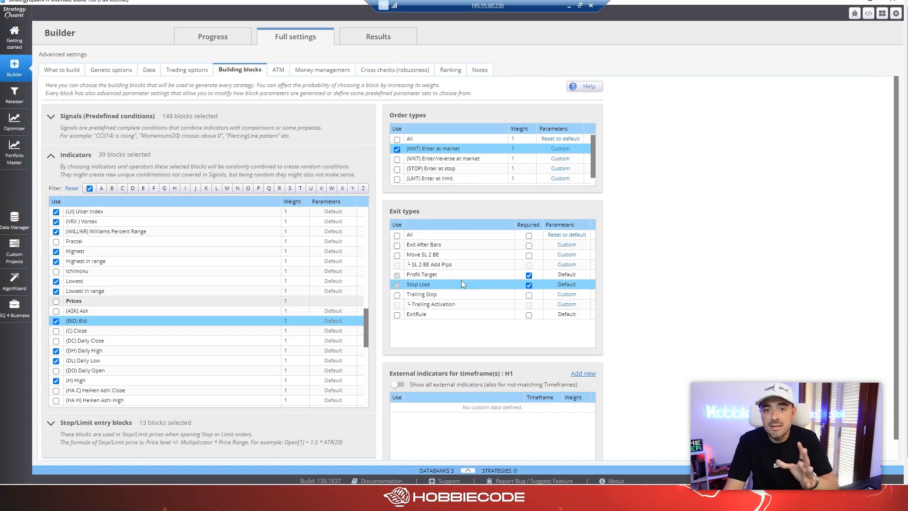
left_click(429, 248)
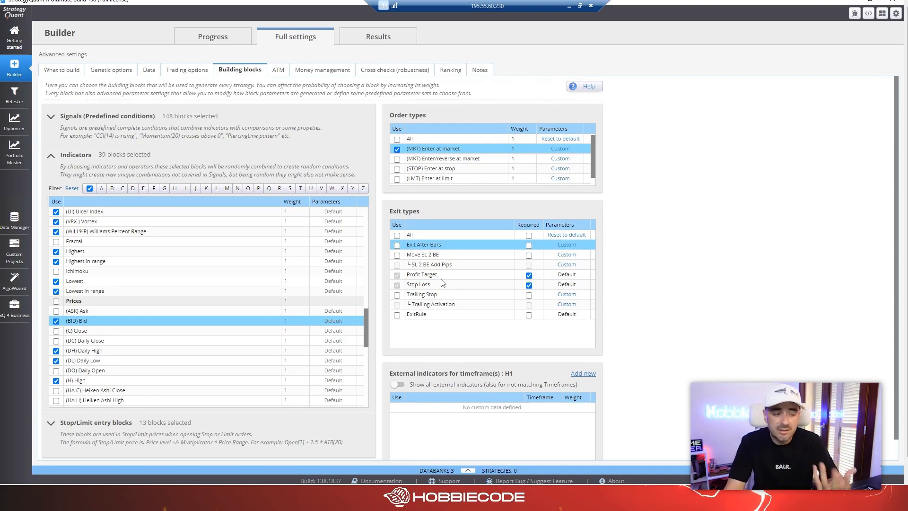
left_click(398, 276)
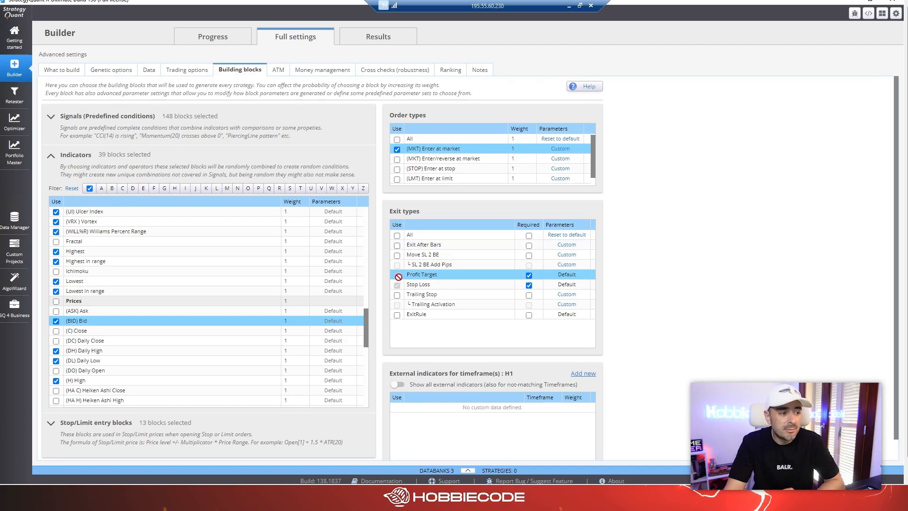
left_click(432, 285)
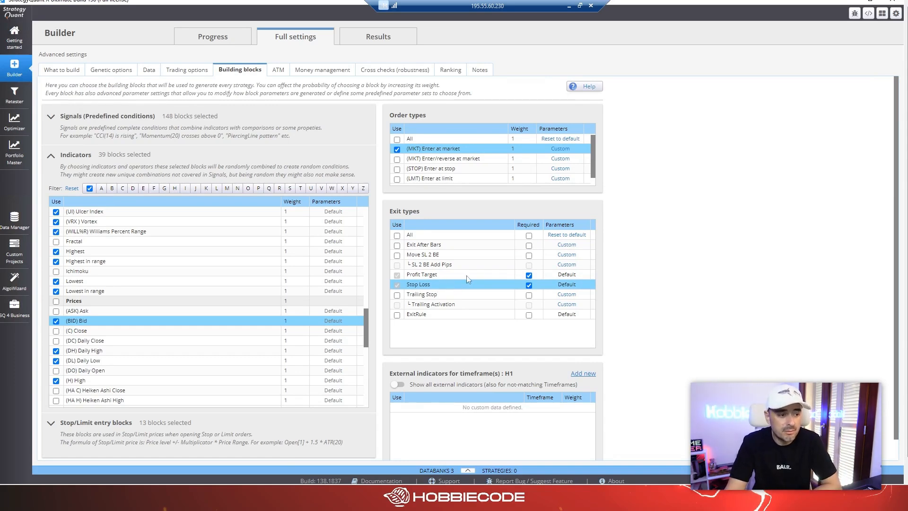
left_click(396, 294)
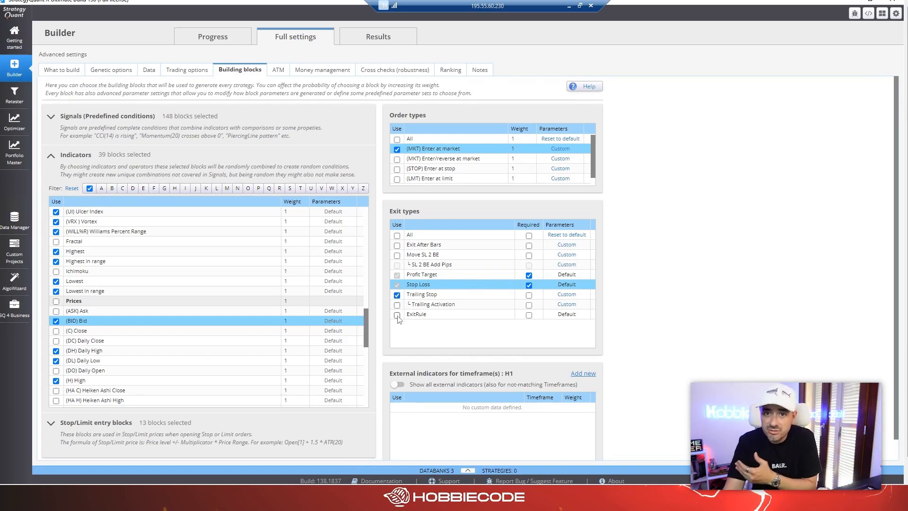
left_click(397, 294)
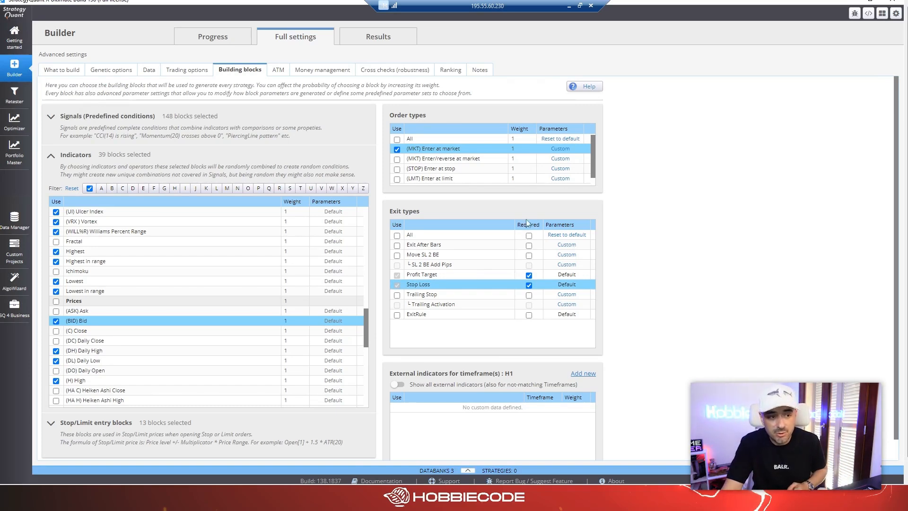
Make the Profit Target exit optional while keeping Stop Loss required, enable Trailing Stop, and open the ranking settings.
left_click(529, 276)
left_click(528, 284)
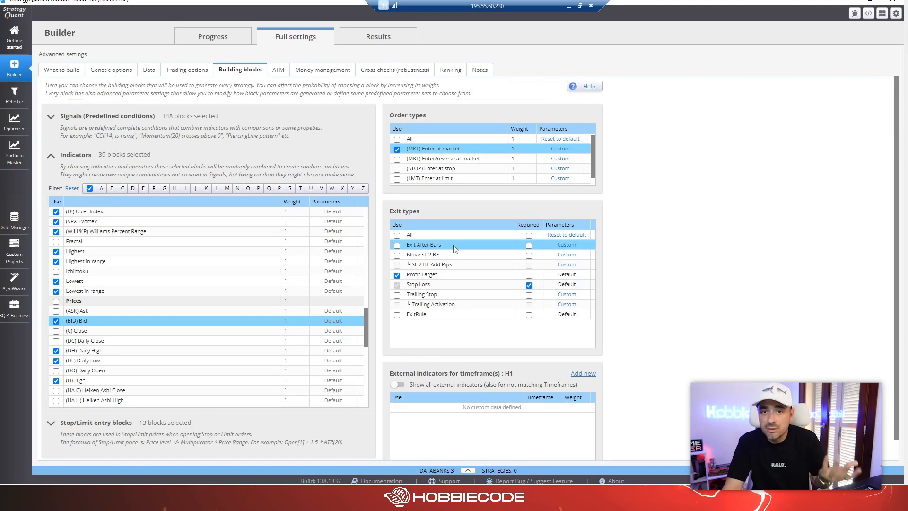
left_click(463, 273)
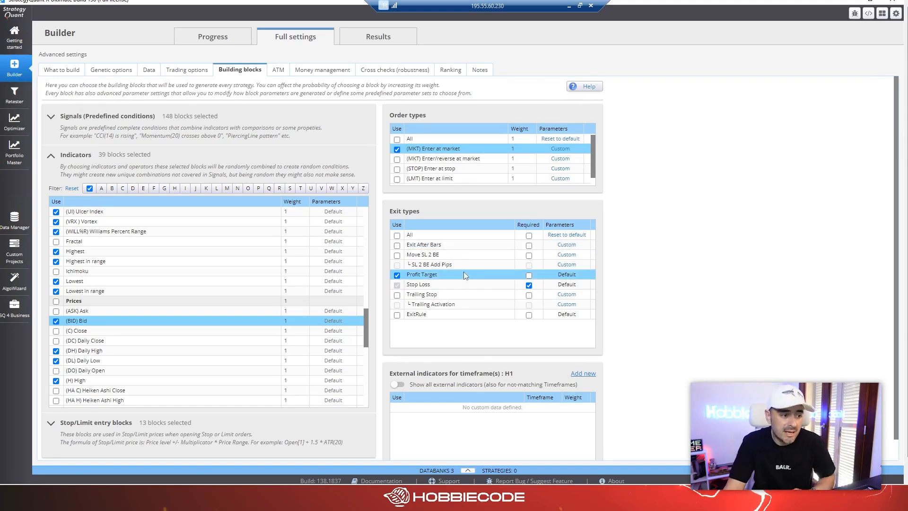
left_click(444, 294)
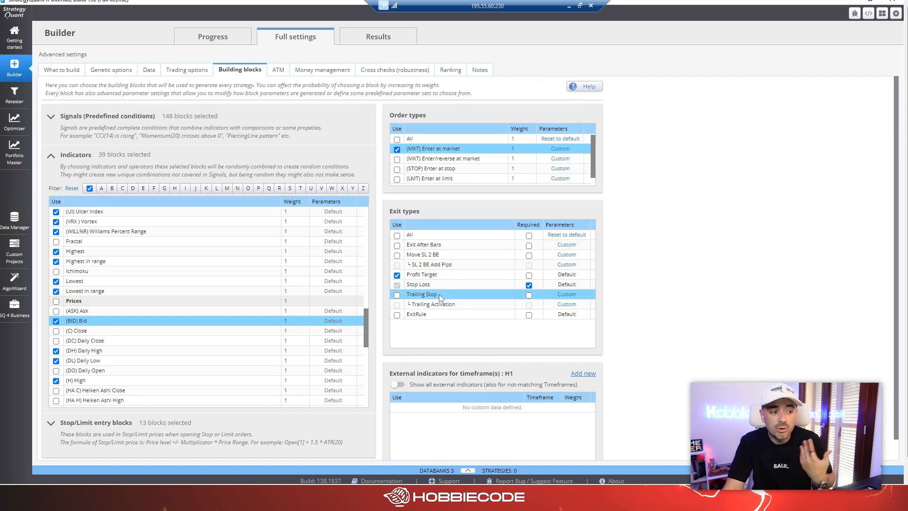
left_click(397, 295)
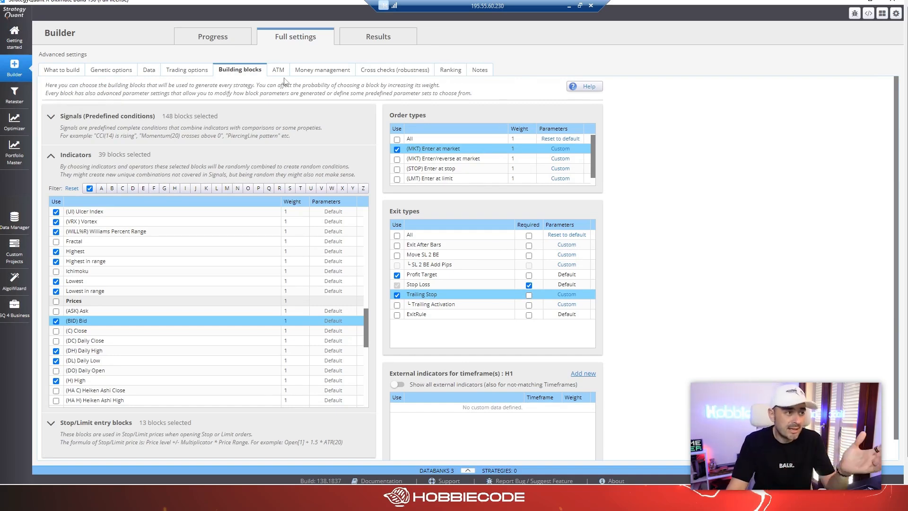
left_click(448, 73)
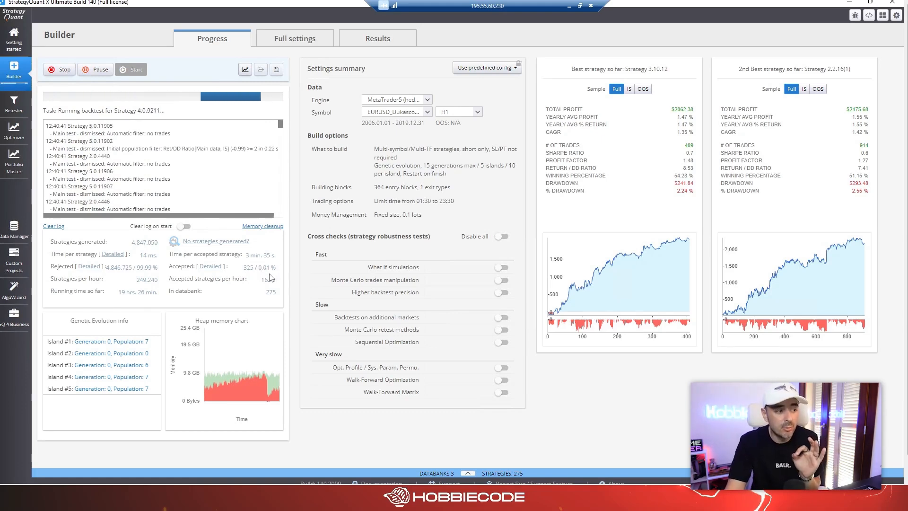
Examine the detailed reasons why generated strategies were rejected in the running build, and close the dismissal statistics.
left_click(89, 267)
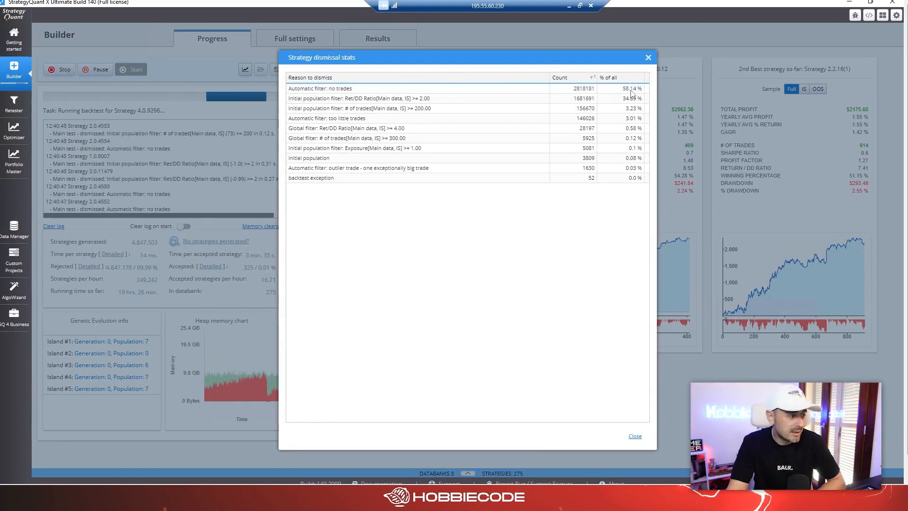
left_click(341, 91)
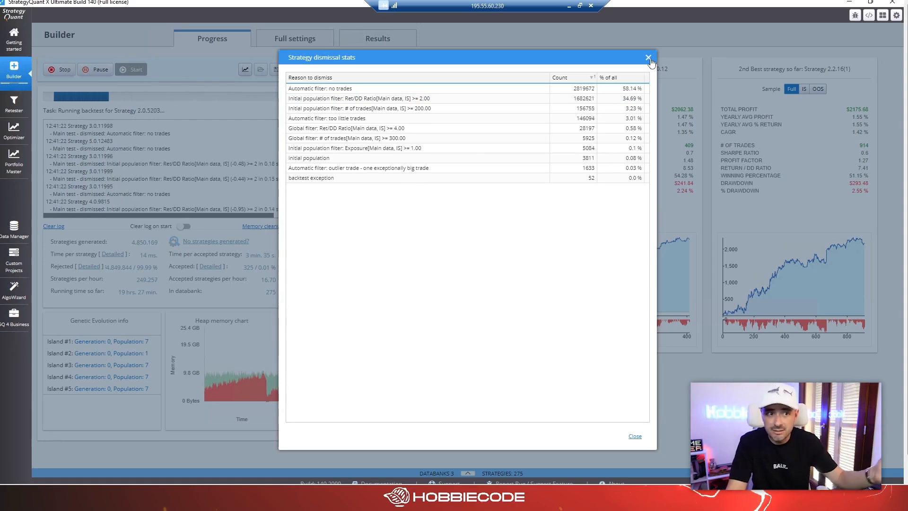
left_click(648, 60)
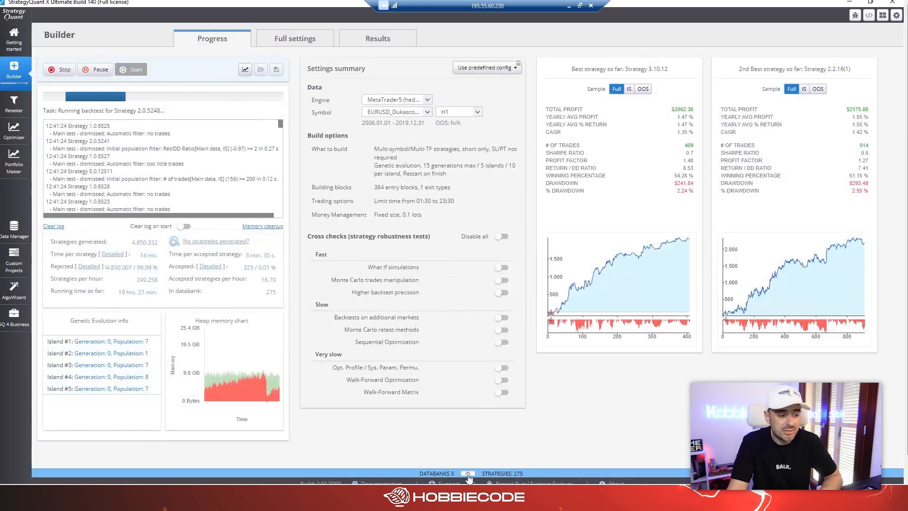
Show the databank results over nearly the full window and sort the strategies by profit factor, highest first.
left_click(467, 473)
left_click_drag(484, 298, 489, 95)
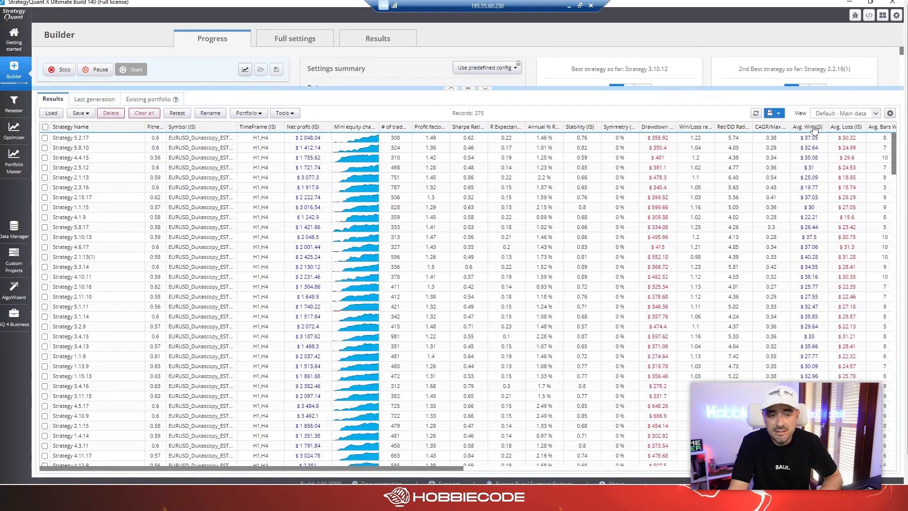
left_click_drag(452, 471, 463, 456)
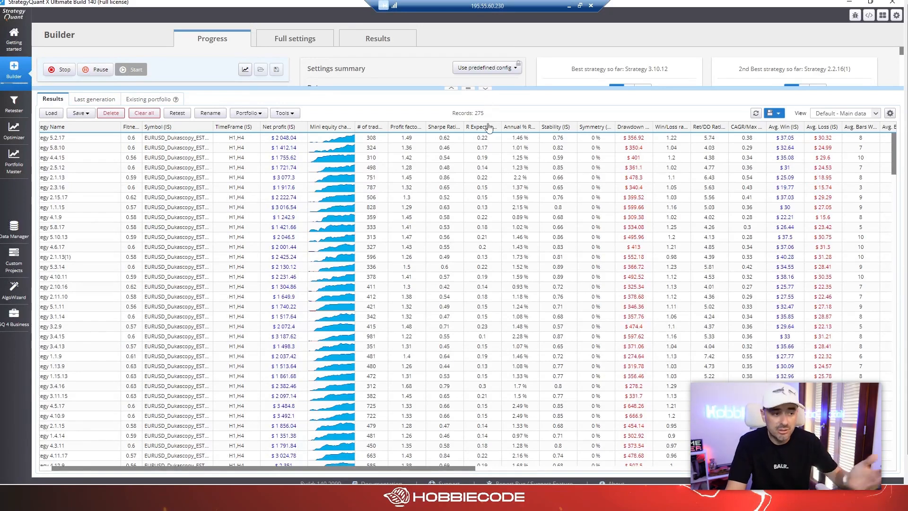
left_click(414, 128)
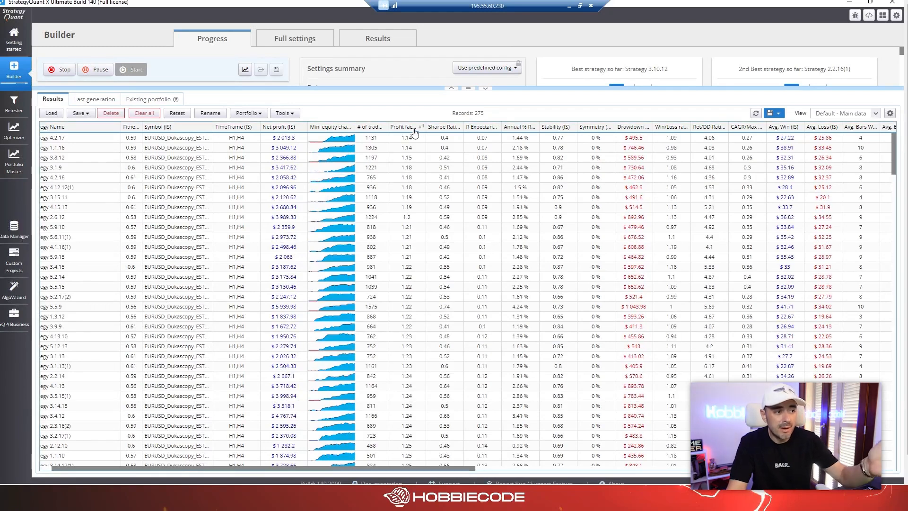
left_click(414, 128)
Open the strategy with the highest profit factor and examine its full-size equity chart and list of trades.
left_click(405, 137)
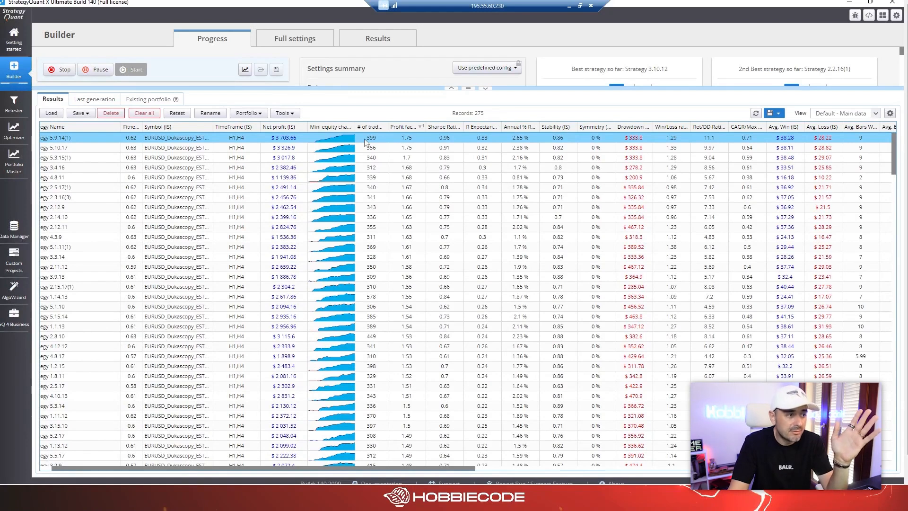
double_click(405, 138)
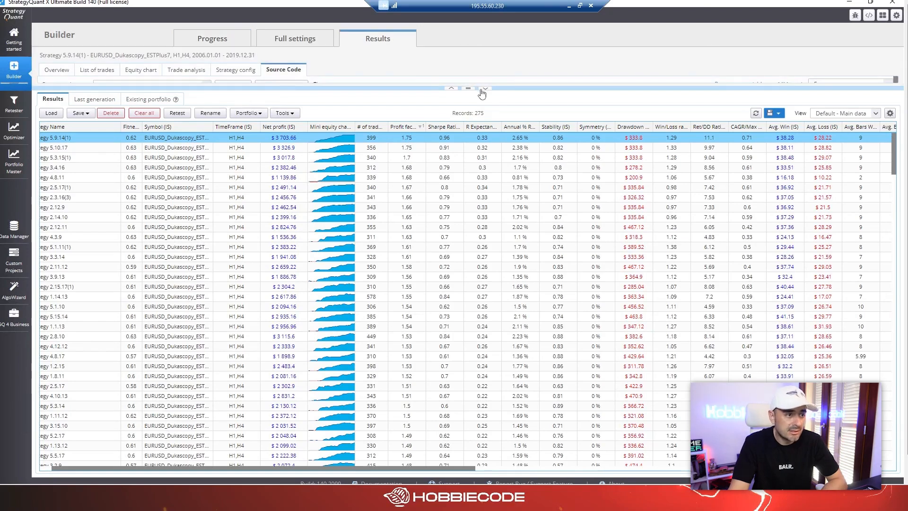
left_click(485, 89)
left_click(142, 70)
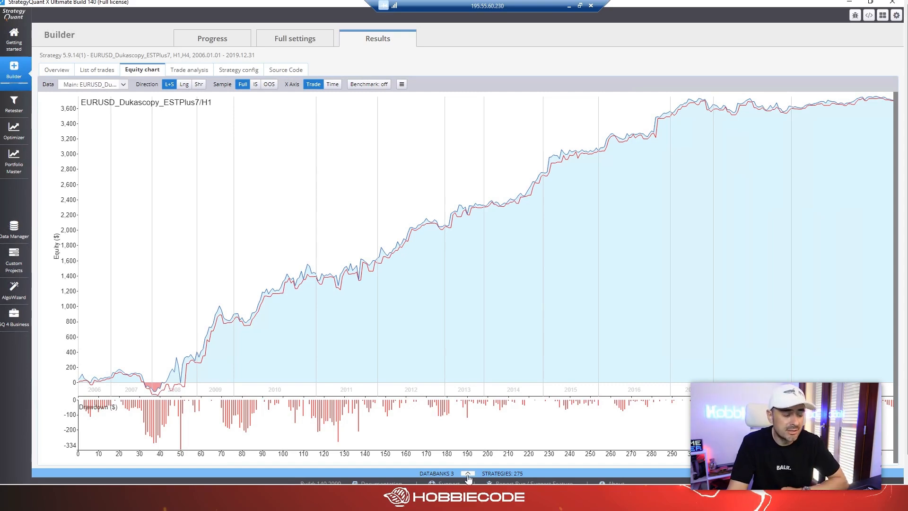
left_click(96, 72)
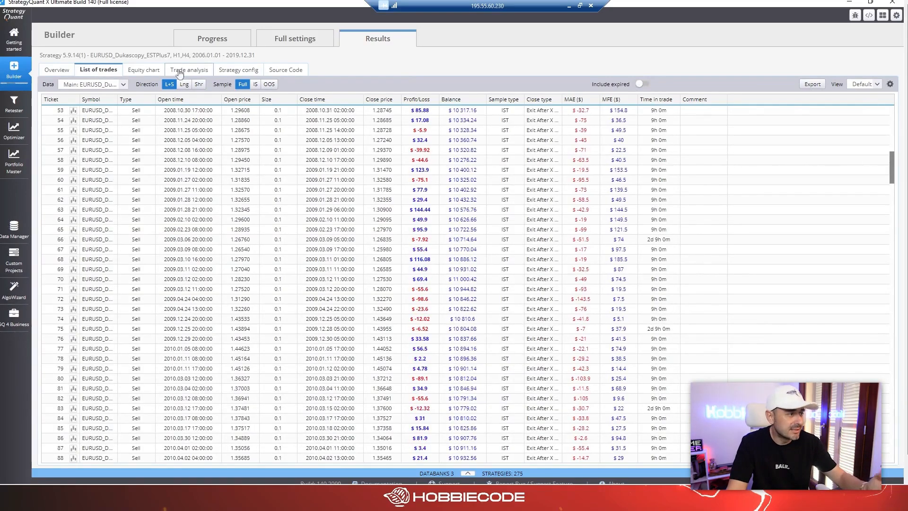
Examine the strategy's trade analysis charts by open time and by close time, and read its pseudo source code.
left_click(186, 71)
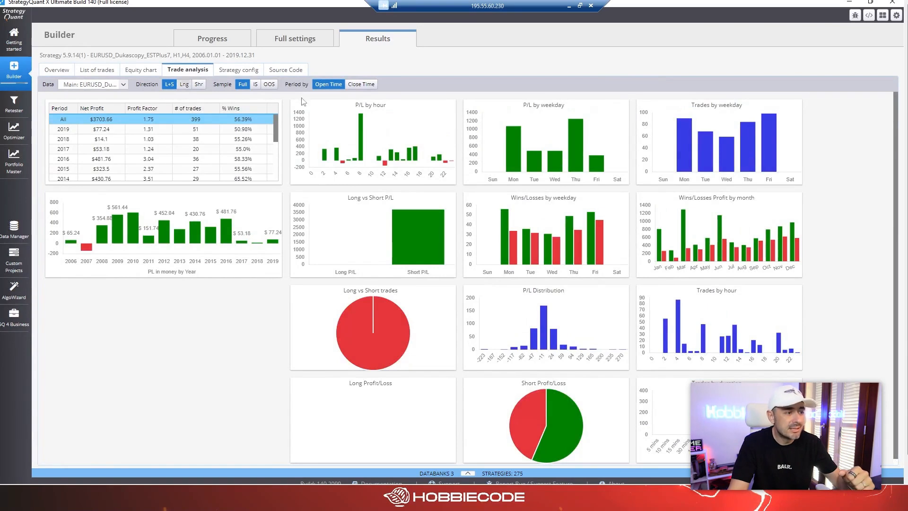
mouse_move(361, 140)
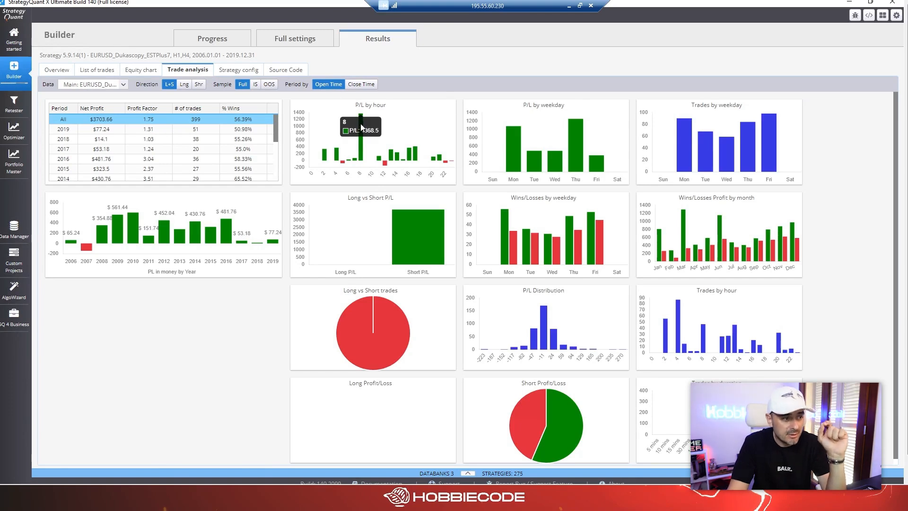
left_click(362, 84)
mouse_move(415, 133)
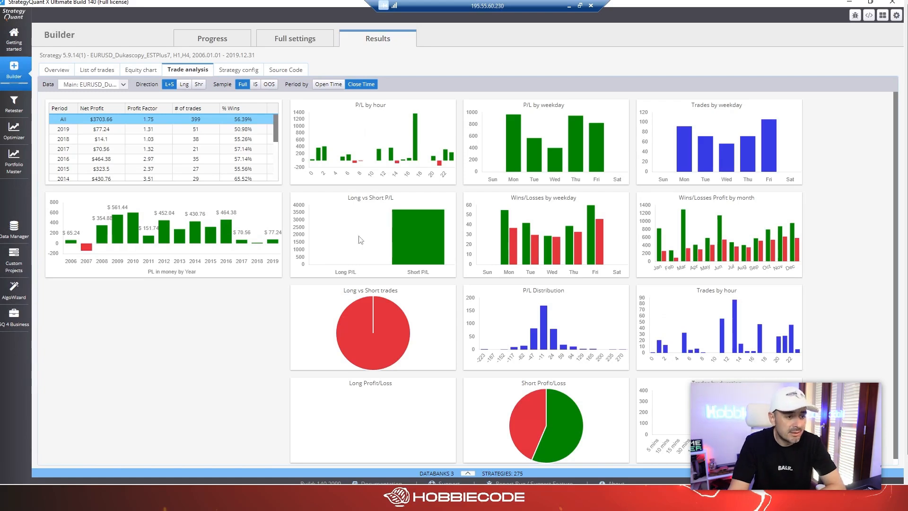
mouse_move(354, 327)
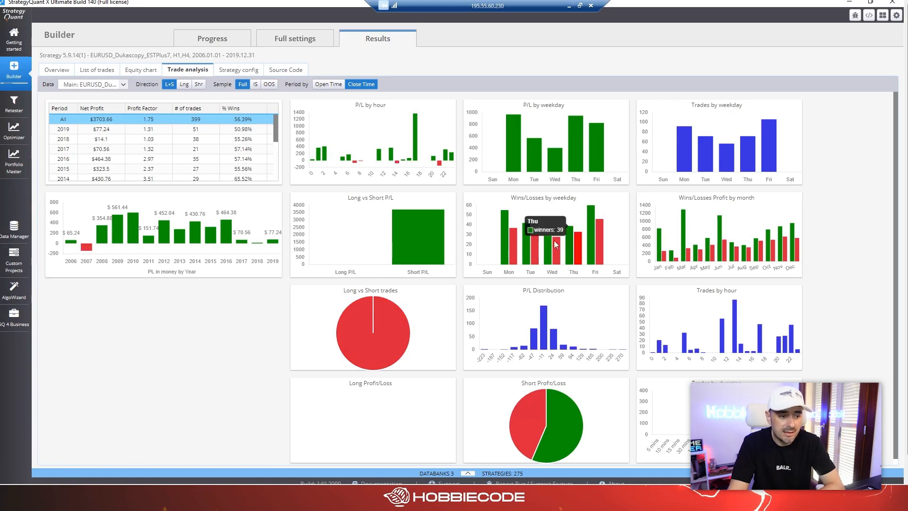
mouse_move(539, 342)
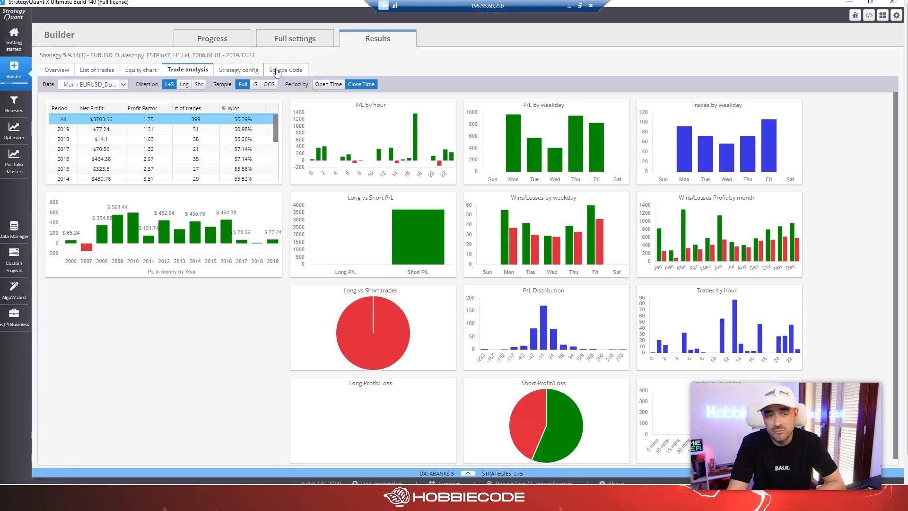
left_click(277, 71)
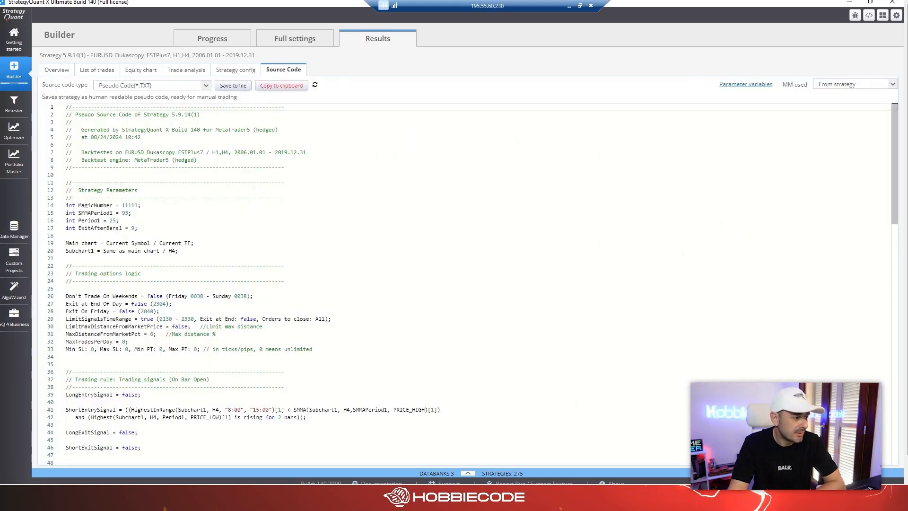
scroll(464, 284, "down", 5)
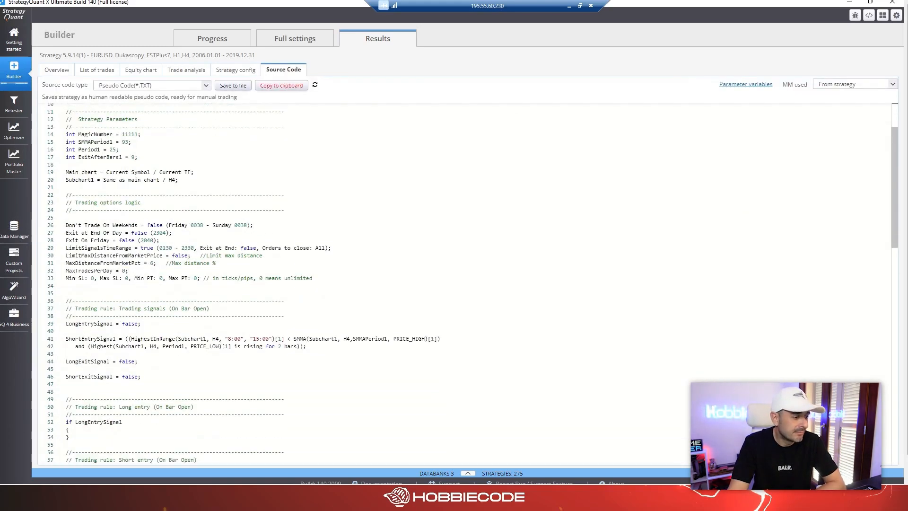
Select Strategy 5.9.14(1) in the databank and open it for editing in AlgoWizard.
left_click(466, 473)
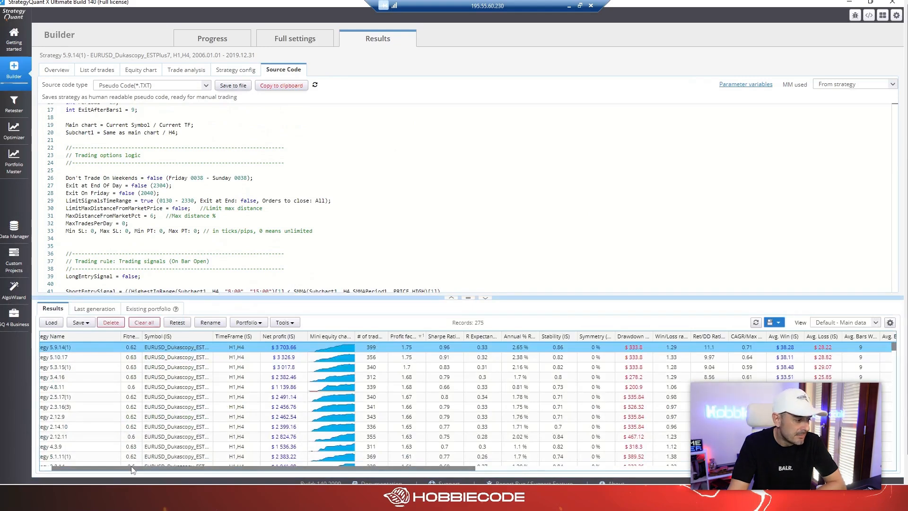
left_click_drag(92, 468, 80, 468)
left_click(45, 347)
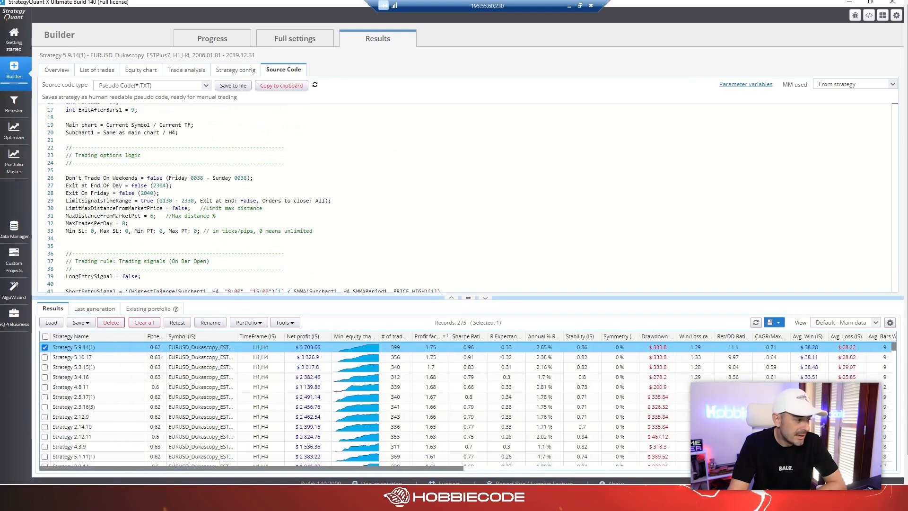
left_click(283, 322)
mouse_move(315, 337)
left_click(362, 349)
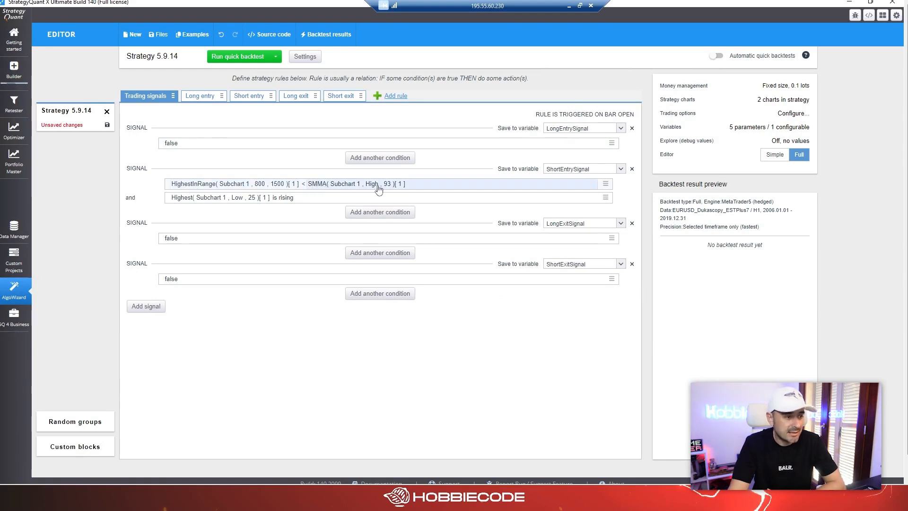
Examine the parameters of the SMMA, Highest in range and Highest blocks in the short entry signal, leaving them unchanged.
left_click(412, 187)
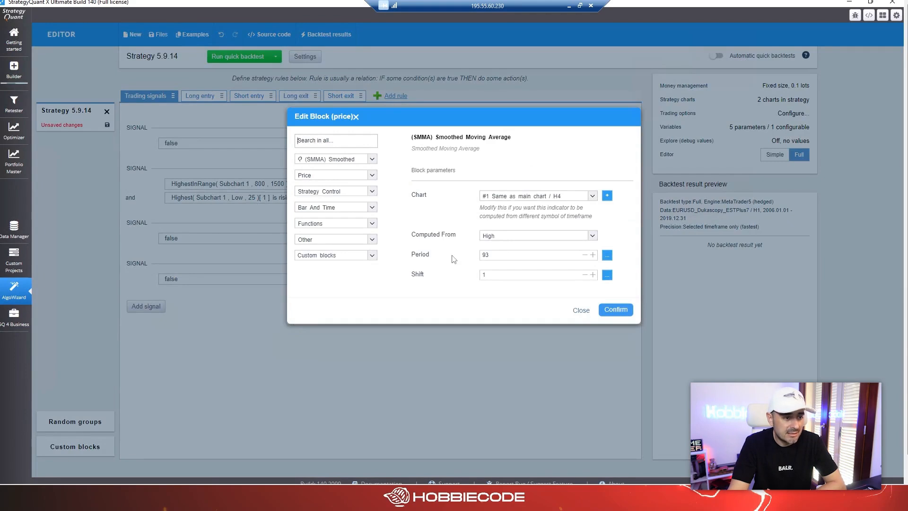
left_click(496, 255)
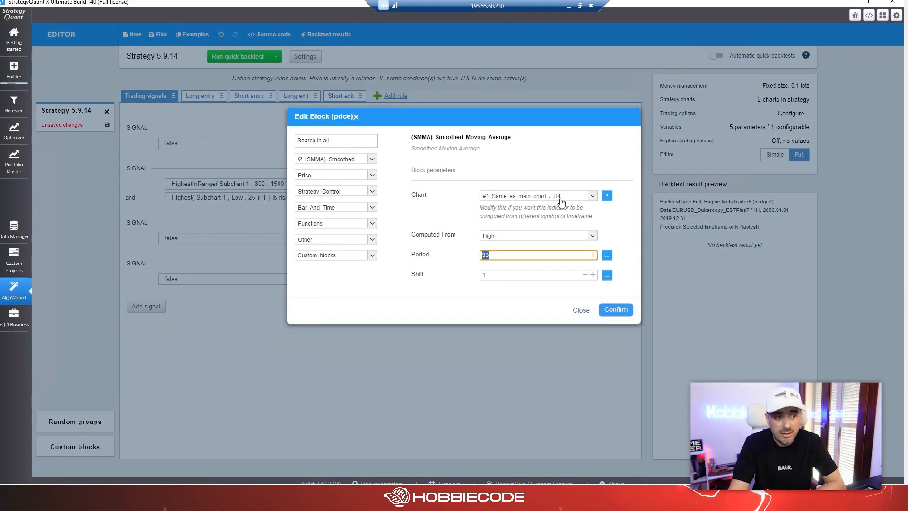
left_click(581, 310)
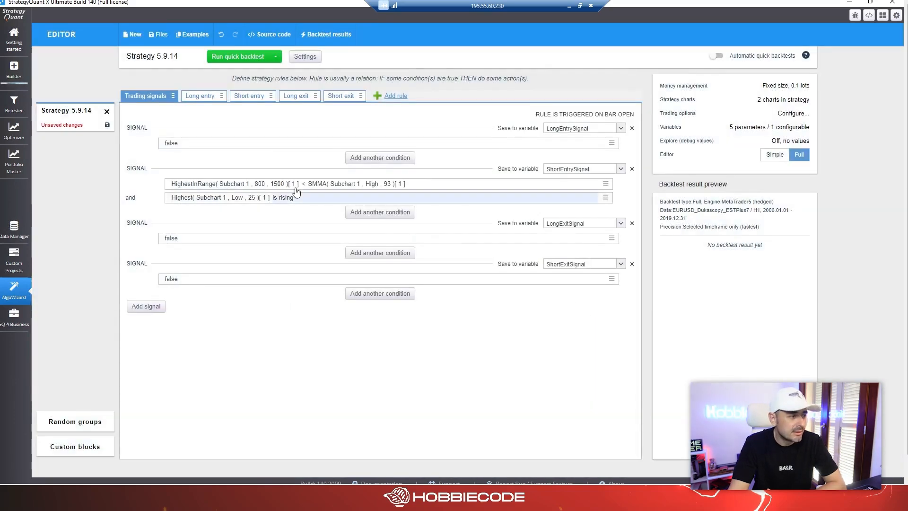
left_click(260, 186)
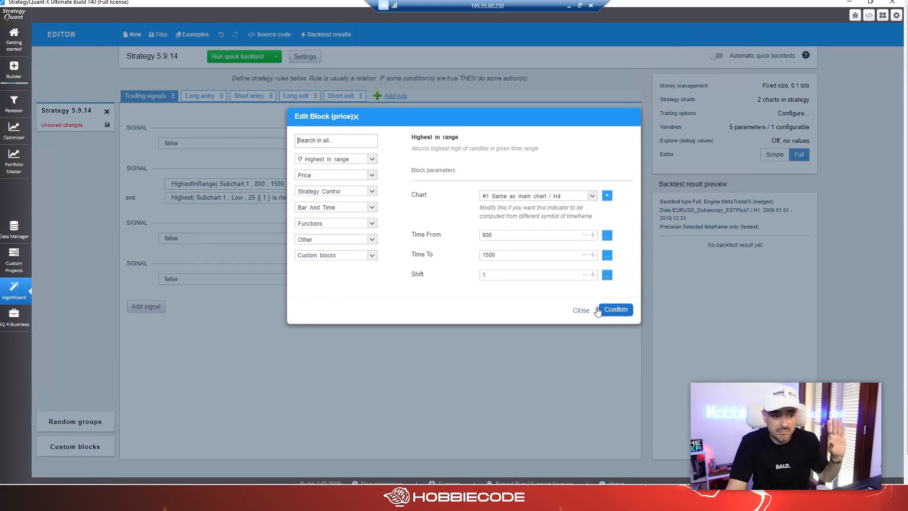
left_click(582, 311)
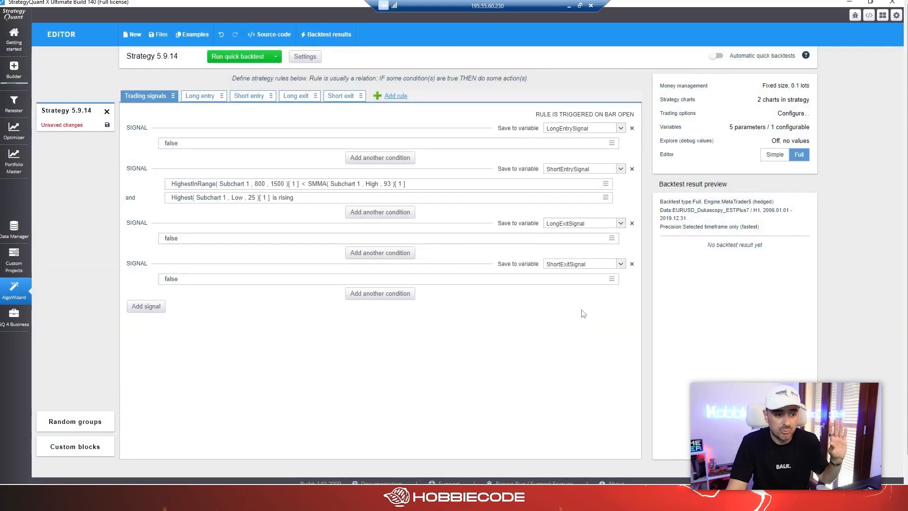
left_click(237, 199)
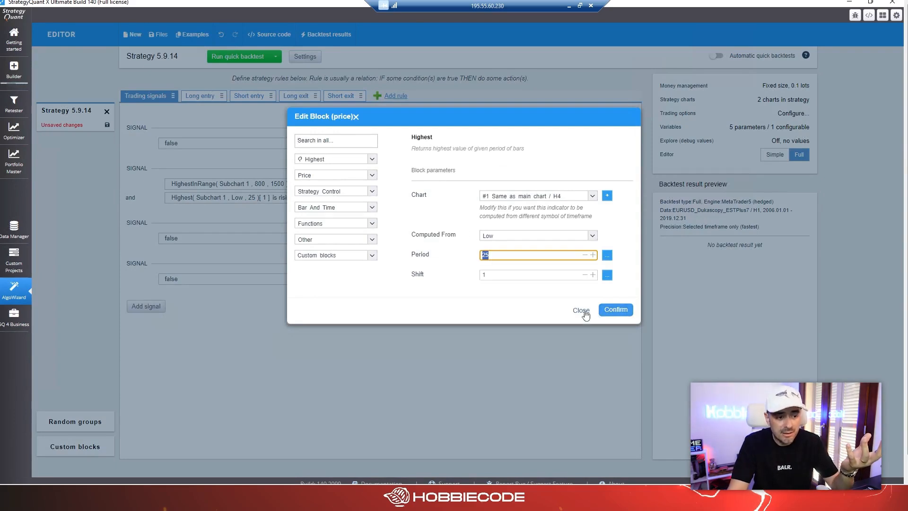
left_click(582, 311)
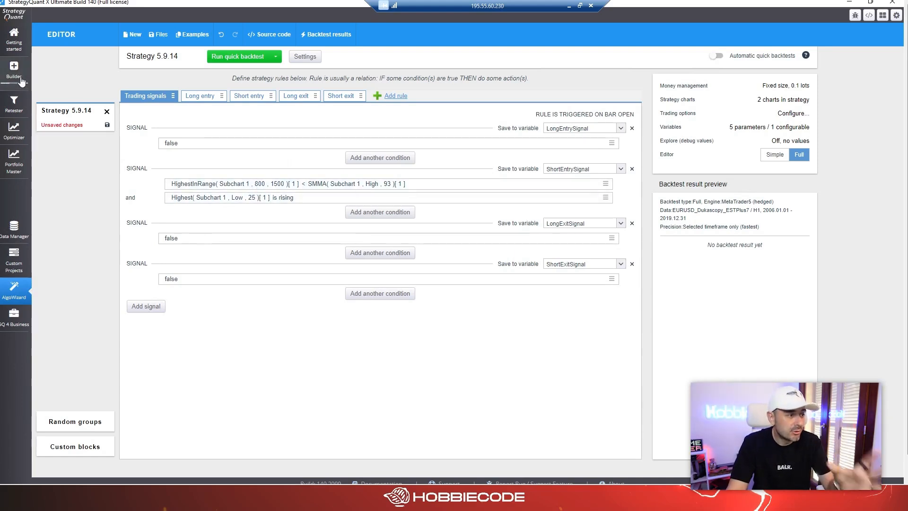
Return to the Builder results and show the equity chart of Strategy 5.9.14(1) at full height with the databank collapsed.
left_click(21, 81)
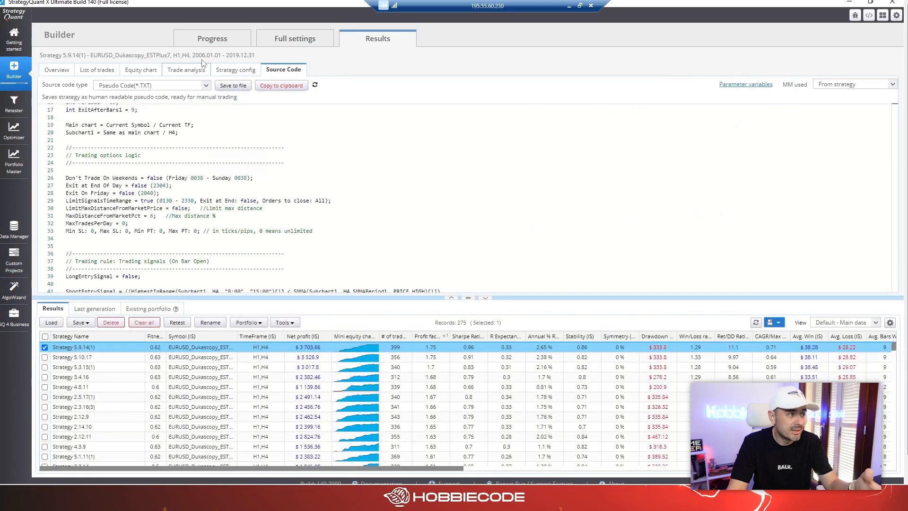
left_click(149, 72)
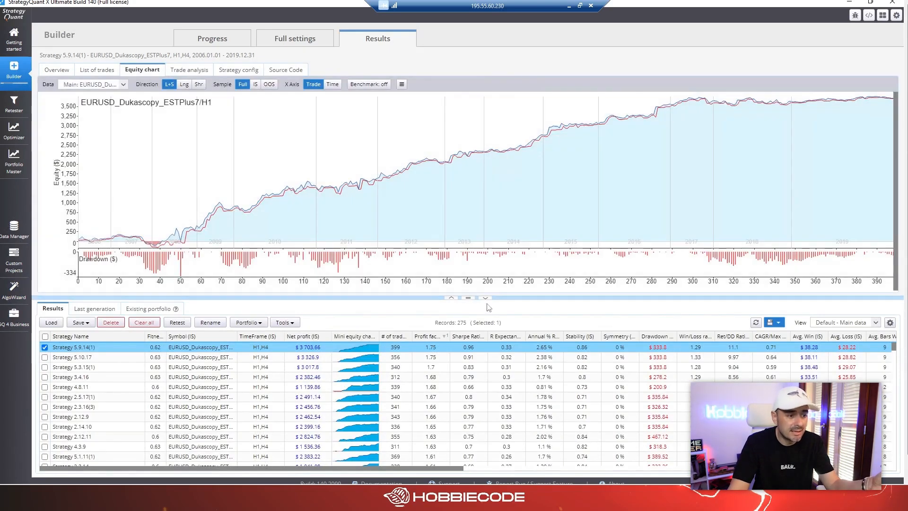
left_click(485, 298)
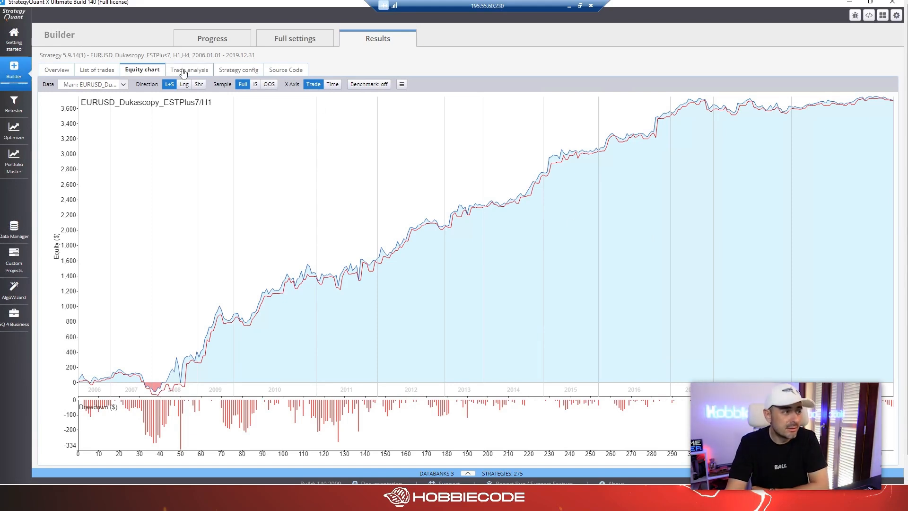
Review the Builder's build progress and settings summary, briefly expanding the databank list and collapsing it again.
left_click(192, 42)
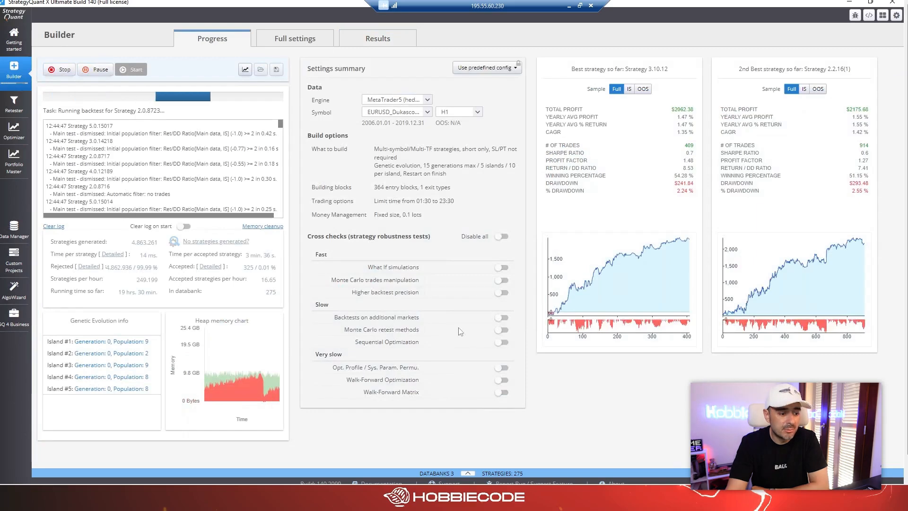
left_click(468, 473)
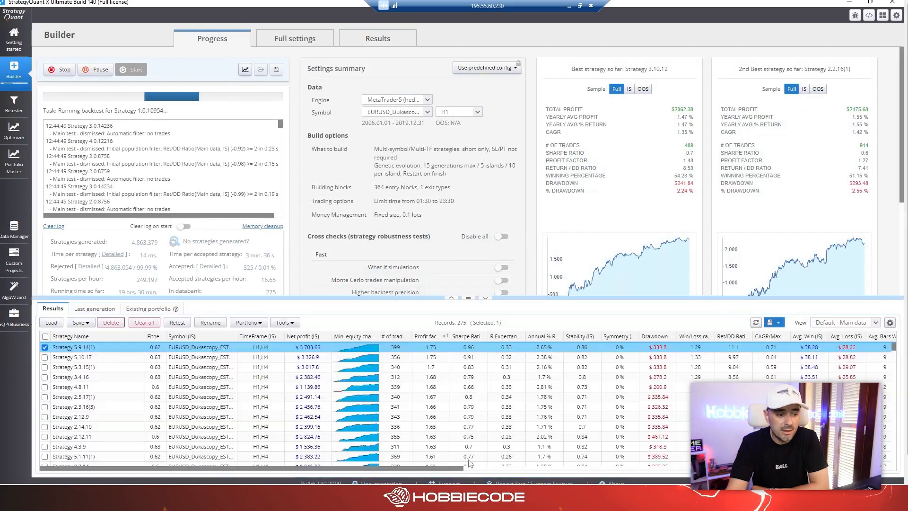
left_click(485, 298)
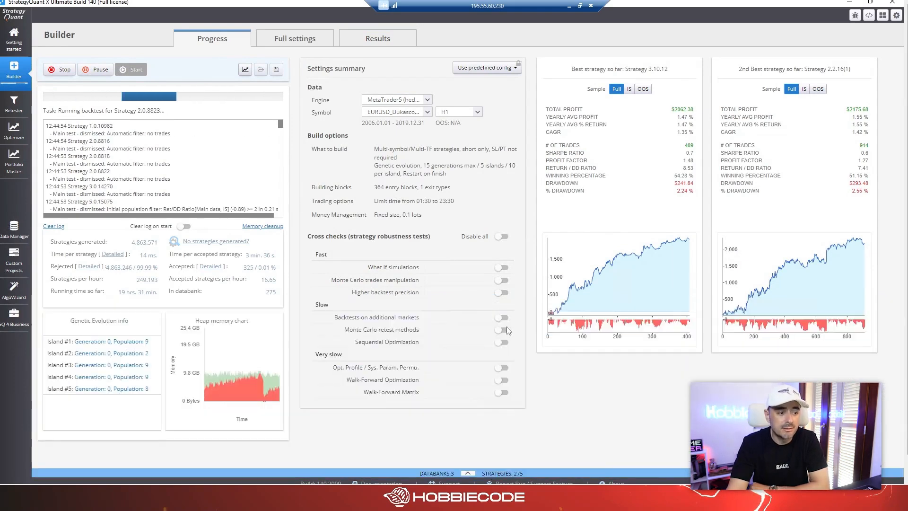